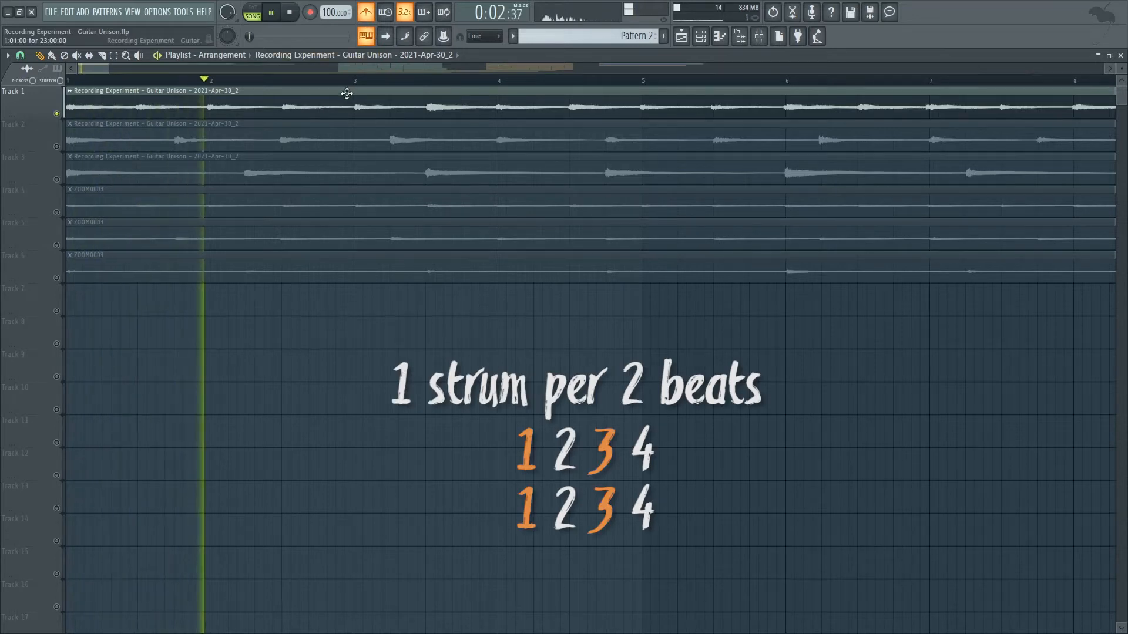
Stop playback and audition the guitar recordings on Track 2 and Track 3, soloing and playing each from the start.
key("space")
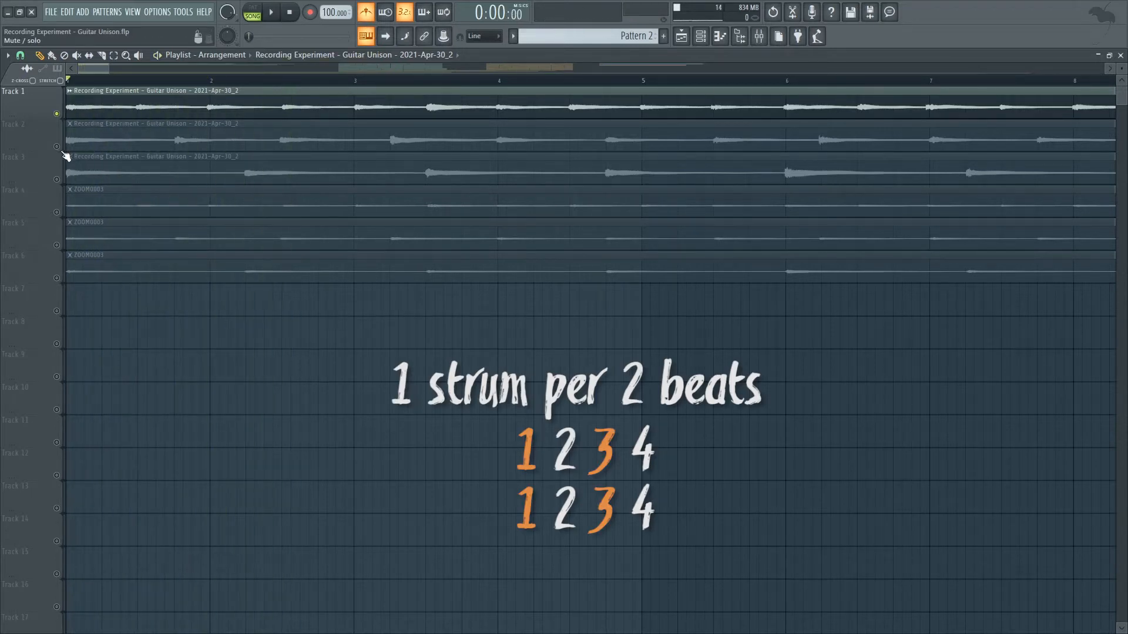
right_click(57, 147)
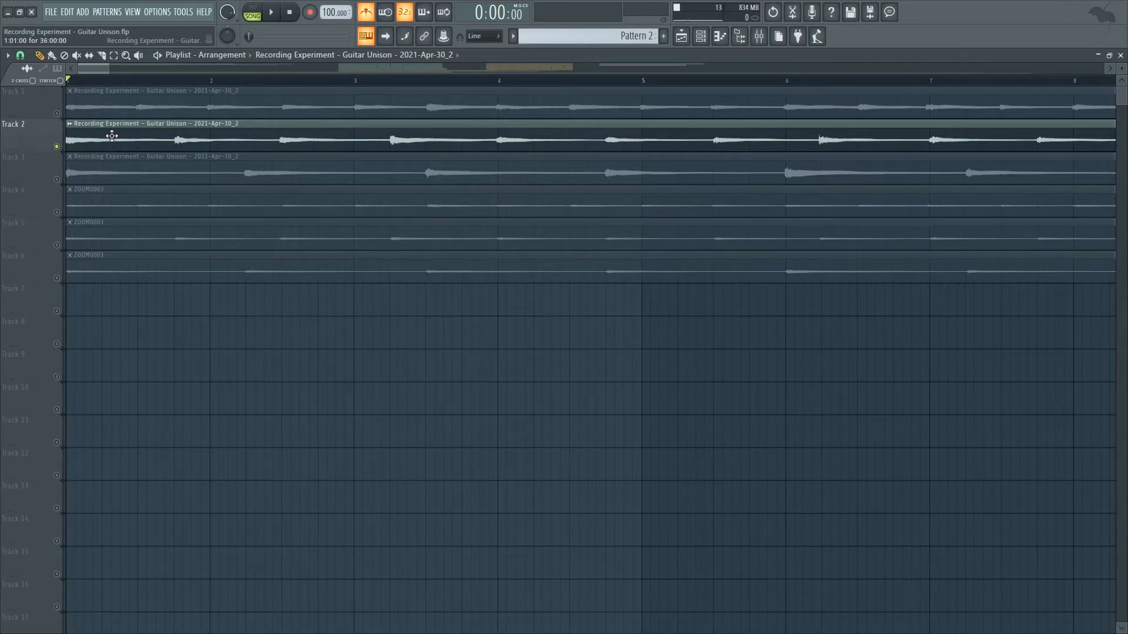
key("space")
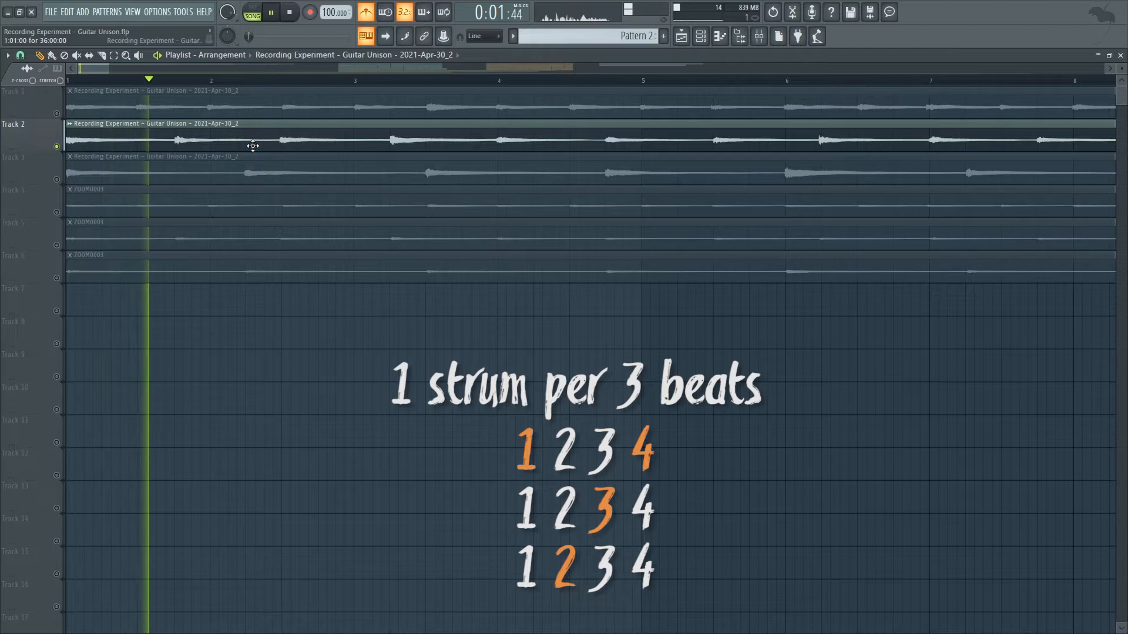
key("space")
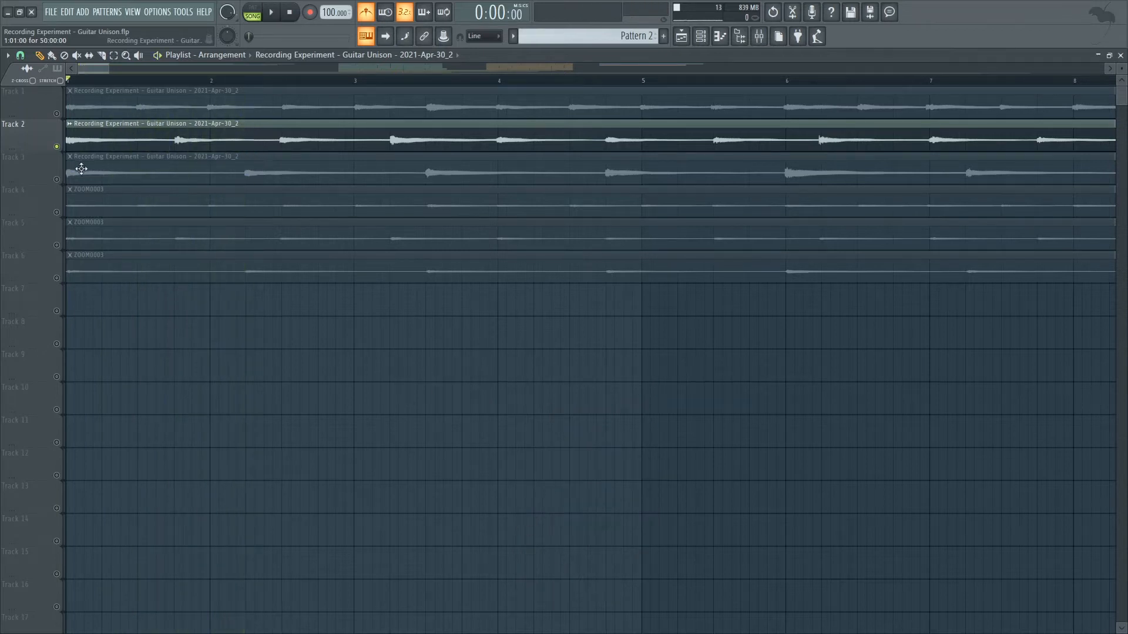
right_click(57, 179)
key("space")
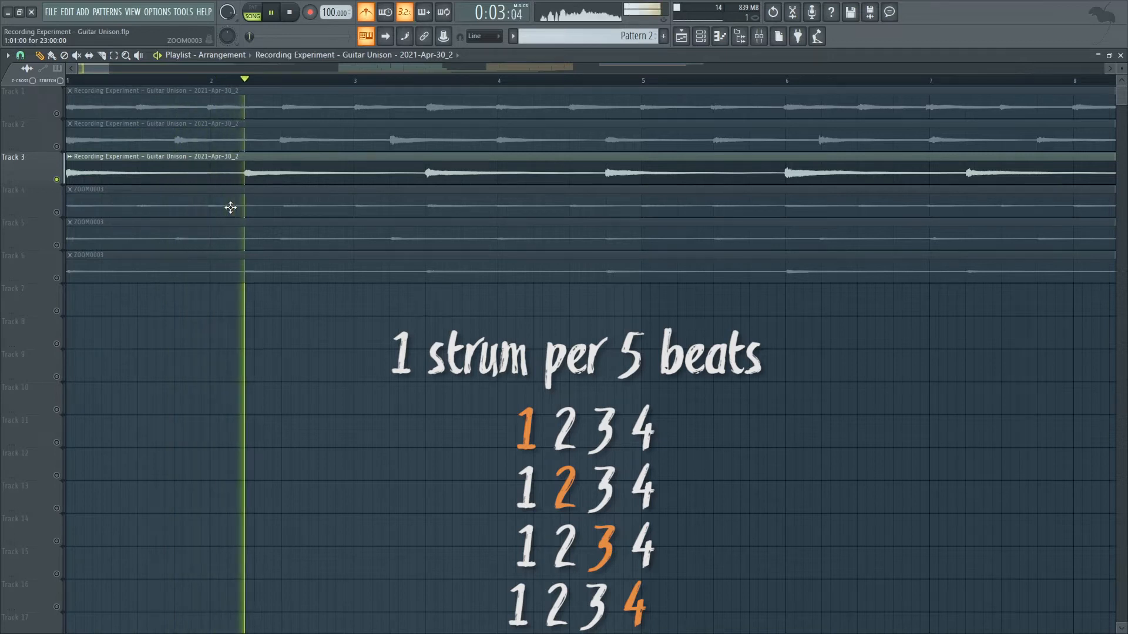
key("space")
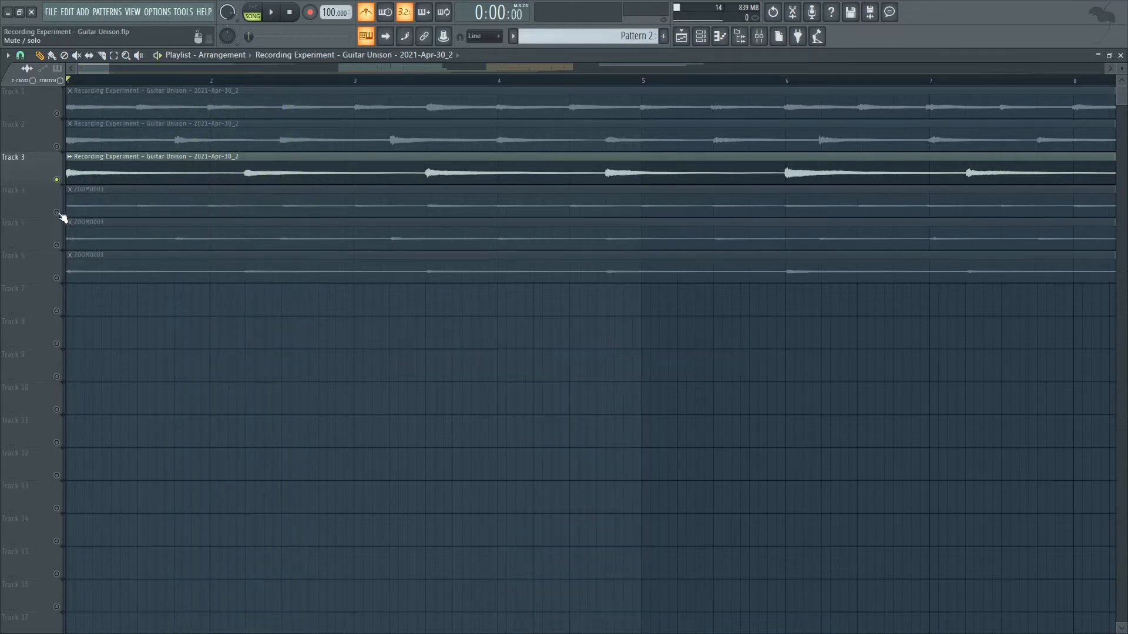
Solo and play the ZOOM0003 recordings on Tracks 4, 5 and 6 one at a time.
right_click(56, 212)
key("space")
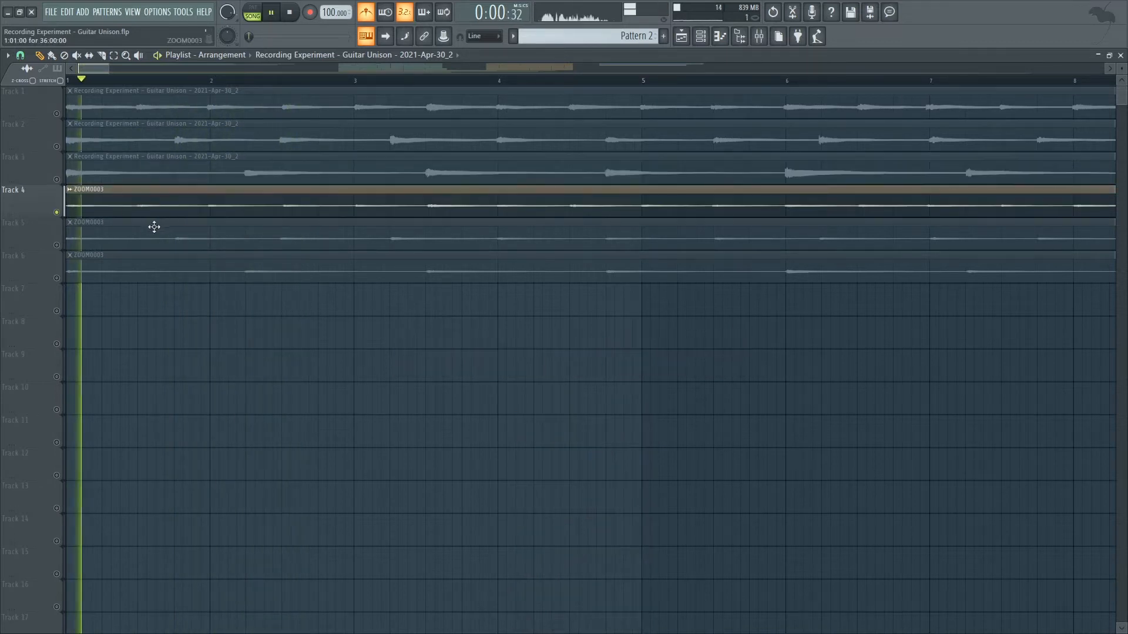
key("space")
right_click(57, 245)
key("space")
key("space")
right_click(57, 277)
key("space")
key("space")
Leave only Tracks 1, 2 and 3 audible with the metronome off and play them together from the start.
left_click_drag(110, 70, 179, 74)
right_click(57, 179)
left_click(56, 147)
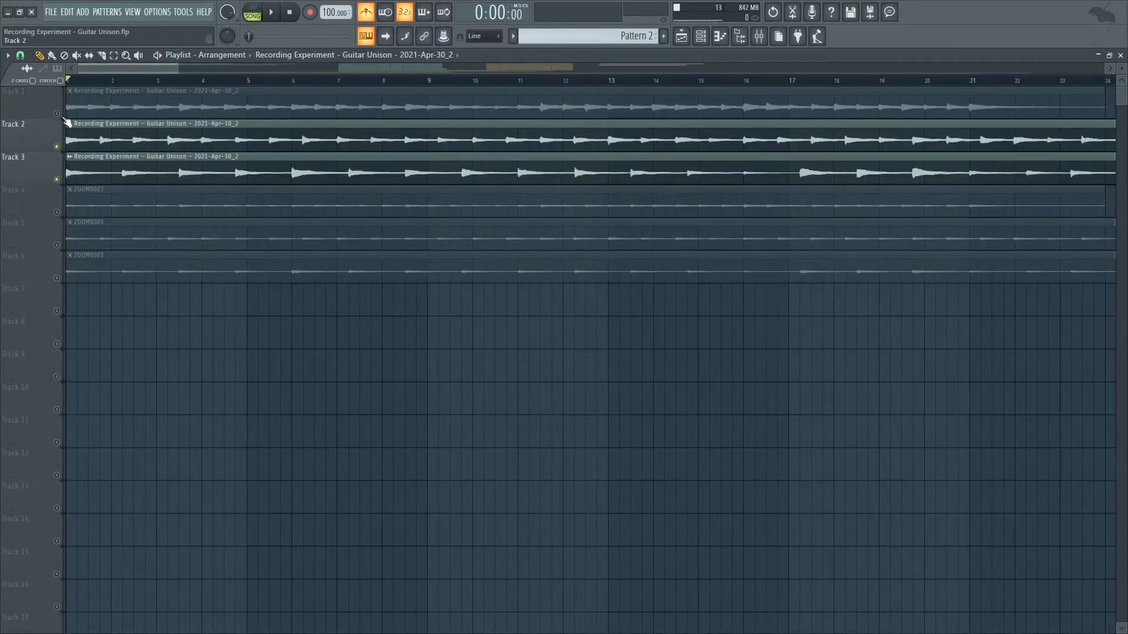
left_click(56, 113)
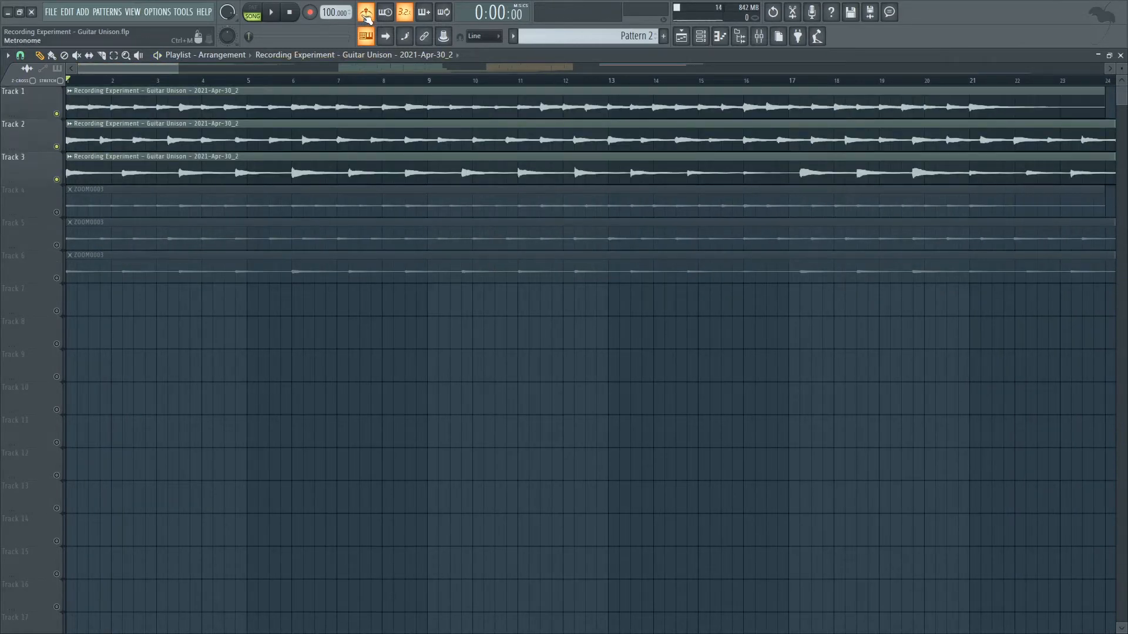
left_click_drag(175, 71, 196, 71)
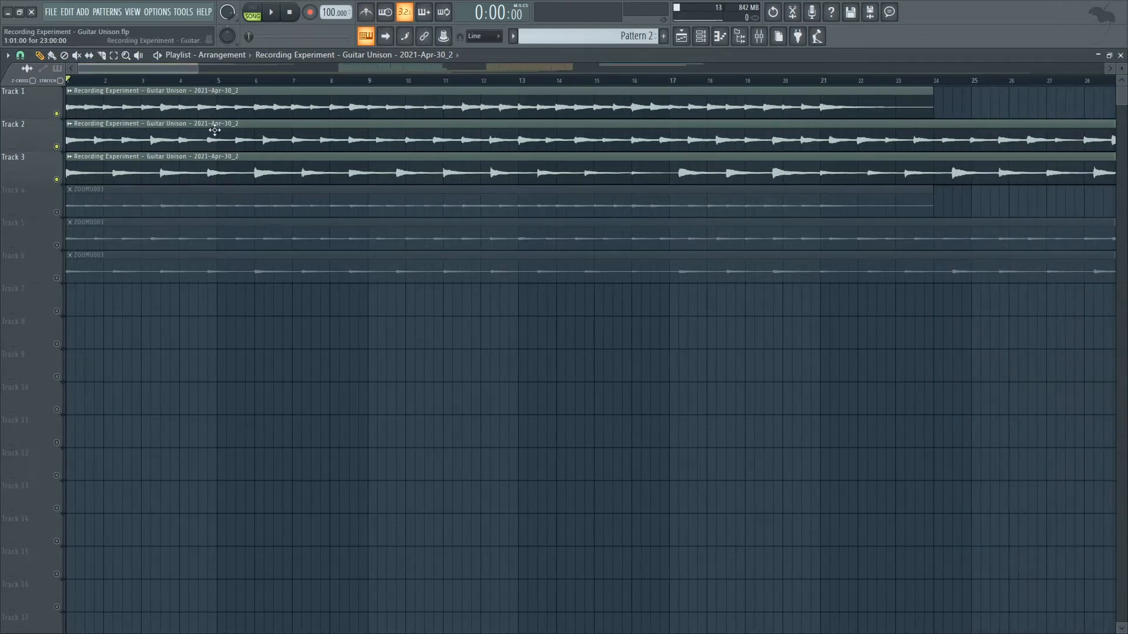
key("space")
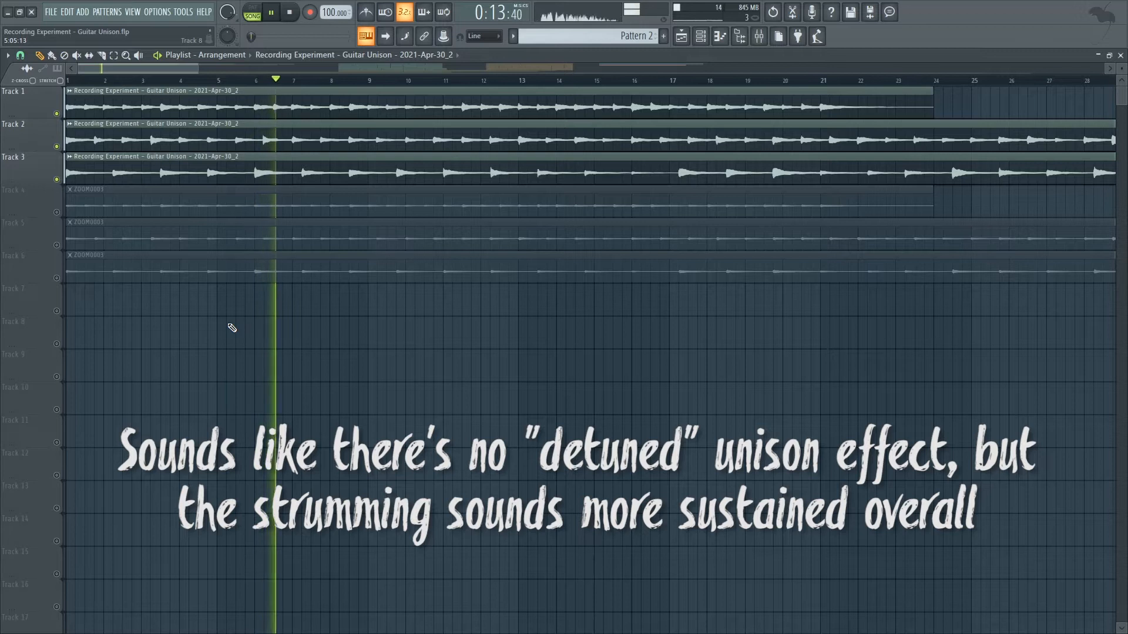
key("space")
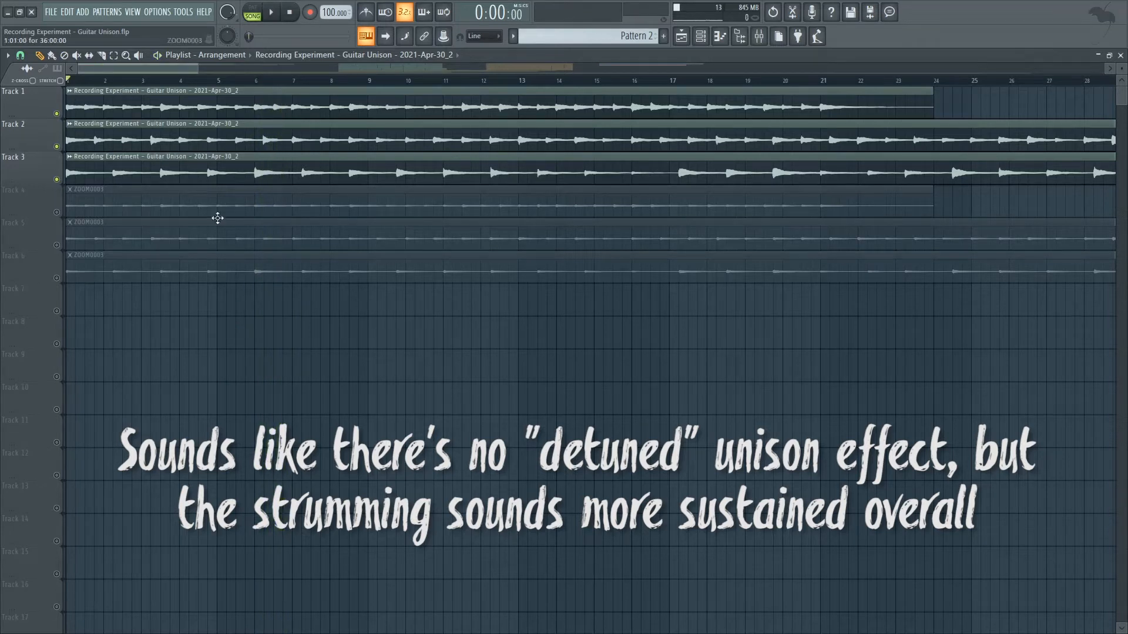
Switch the audible tracks to only the ZOOM0003 recordings on Tracks 4, 5 and 6 and play them together.
left_click_drag(198, 69, 110, 145)
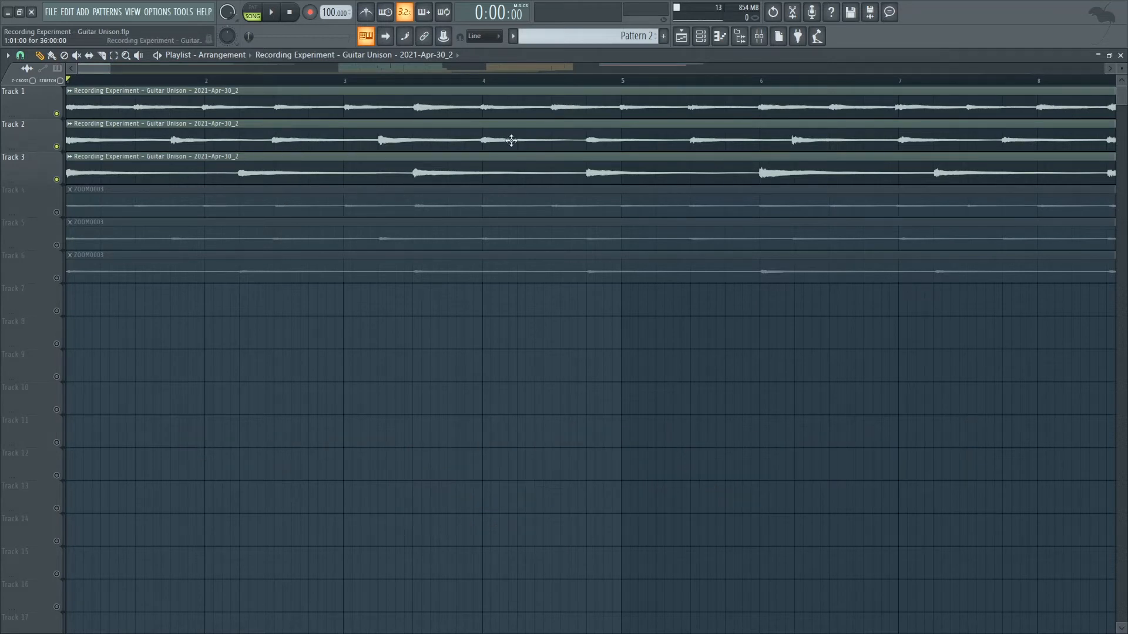
left_click_drag(107, 71, 145, 69)
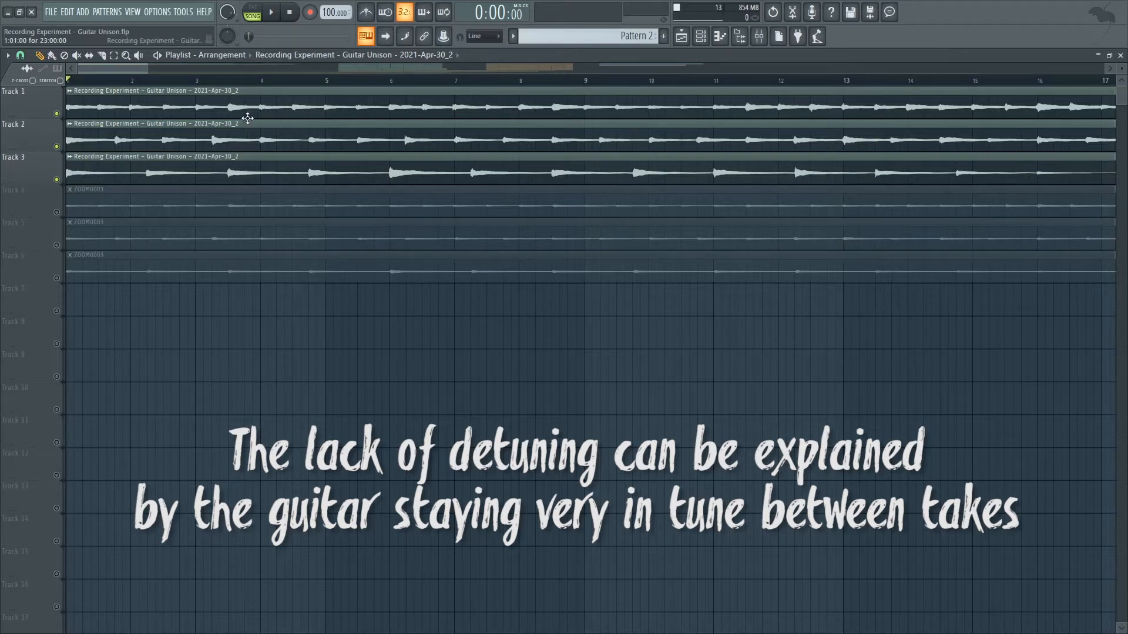
right_click(59, 215)
left_click(58, 247)
left_click(58, 278)
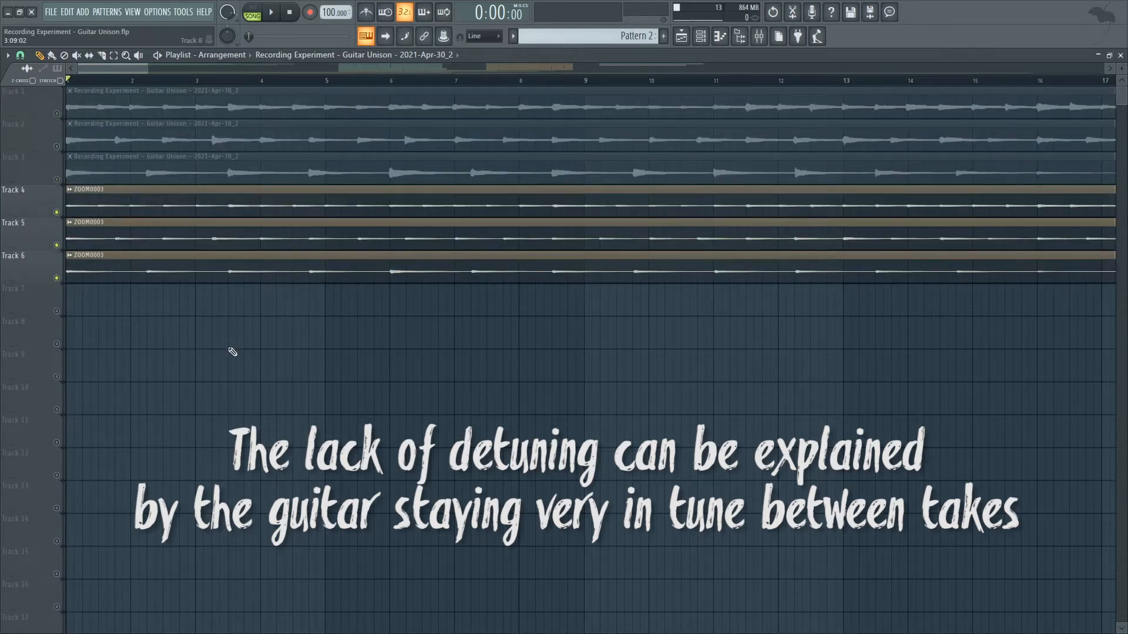
key("space")
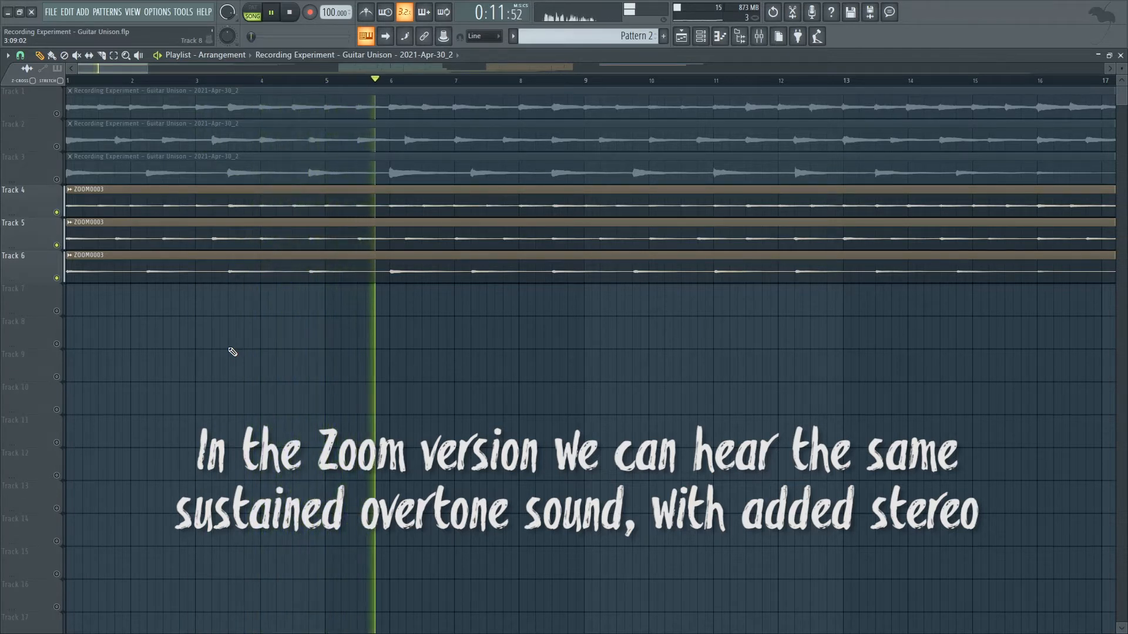
key("space")
Unmute Tracks 3, 2 and 1 alongside the ZOOM0003 recordings and play all six tracks together.
left_click_drag(147, 73, 212, 96)
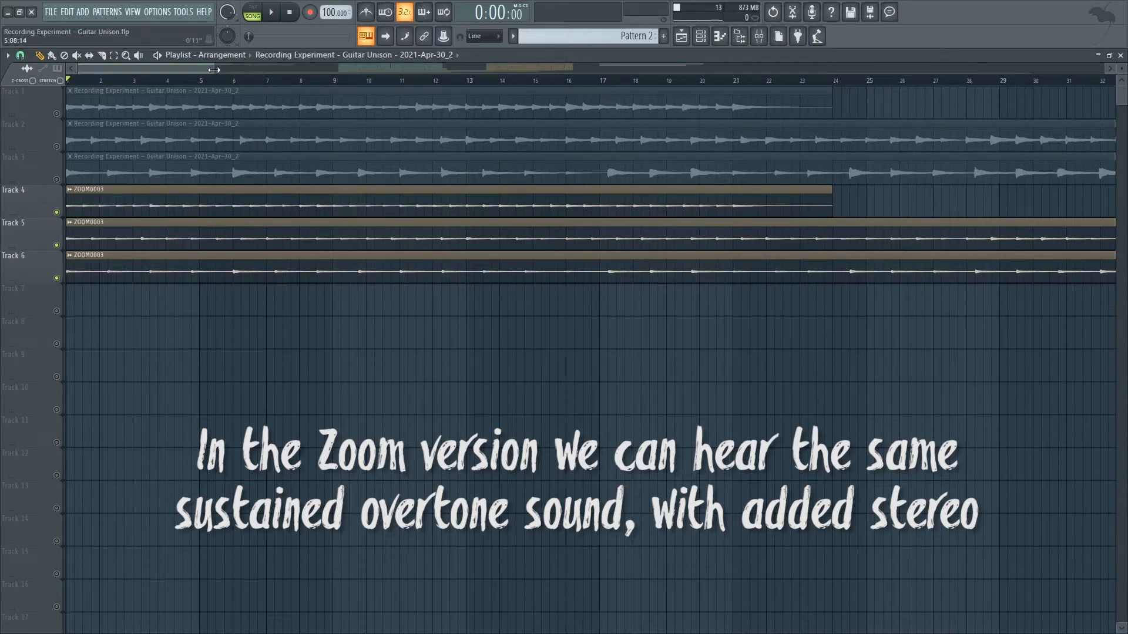
left_click_drag(213, 70, 117, 198)
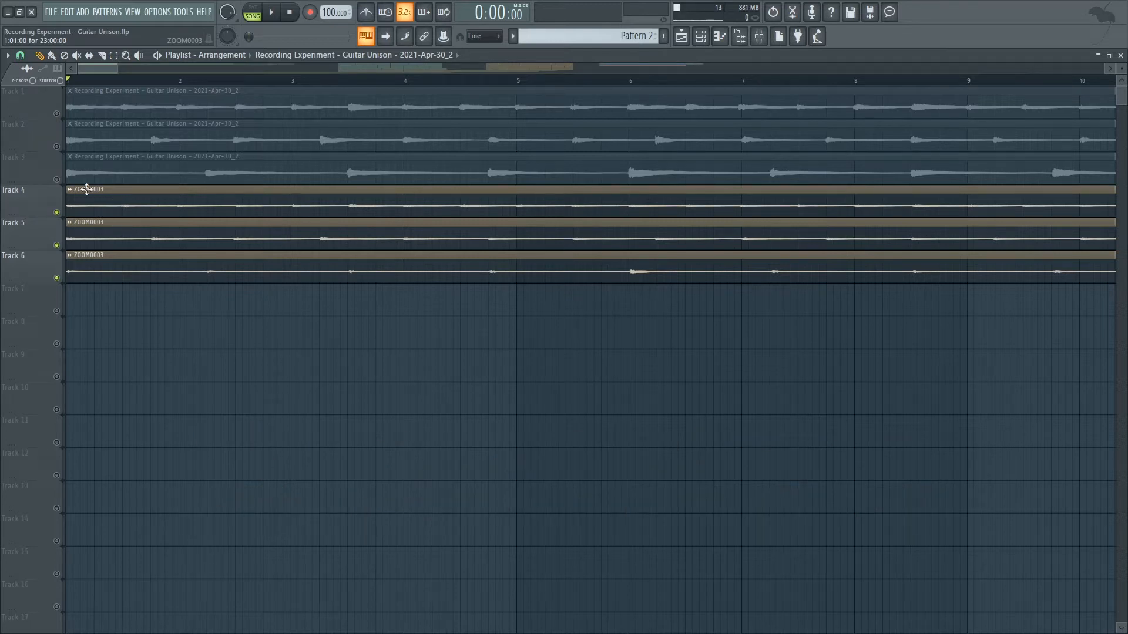
left_click(56, 179)
left_click(57, 147)
left_click(57, 114)
key("space")
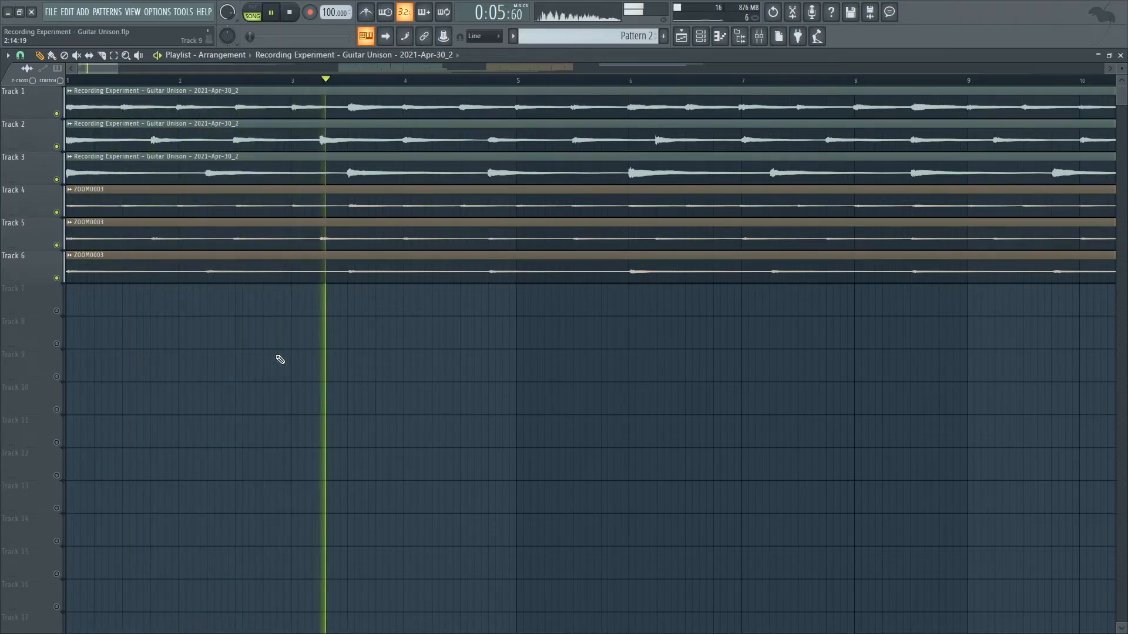
key("space")
Review the full length of the six recordings in the playlist and play them again from the start.
left_click_drag(118, 72, 299, 87)
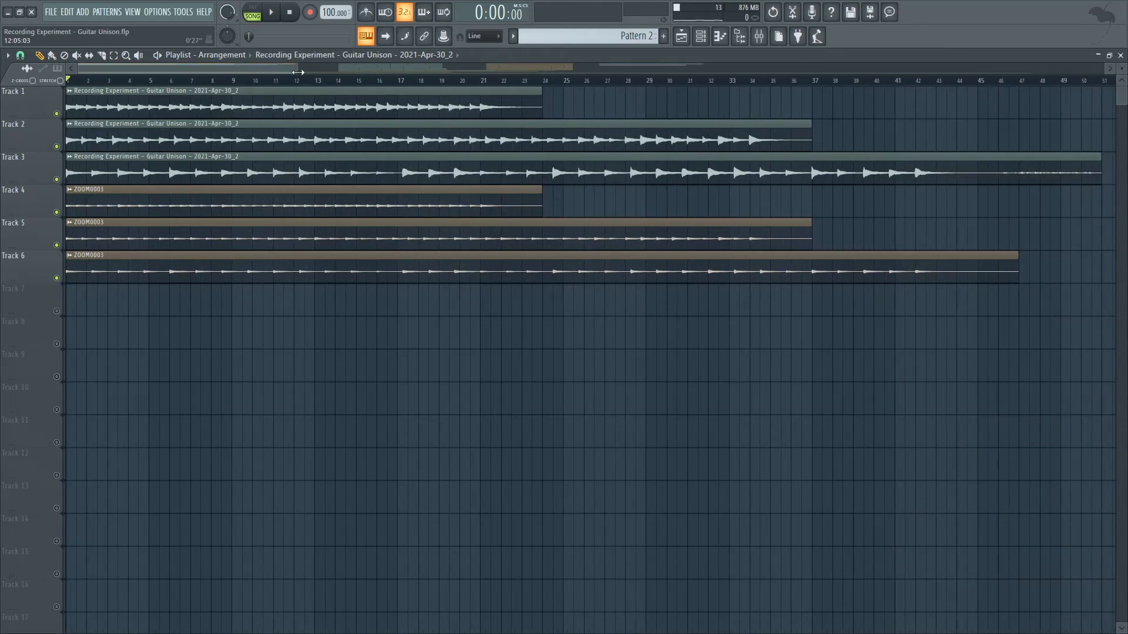
left_click_drag(298, 71, 233, 123)
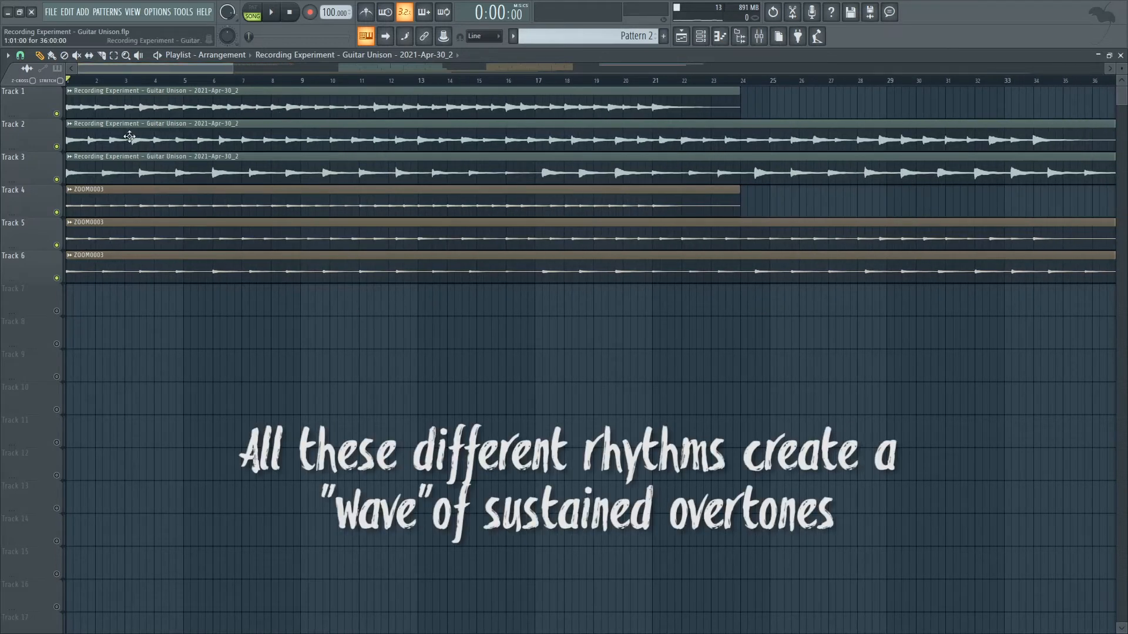
left_click_drag(198, 69, 615, 68)
key("space")
key("space")
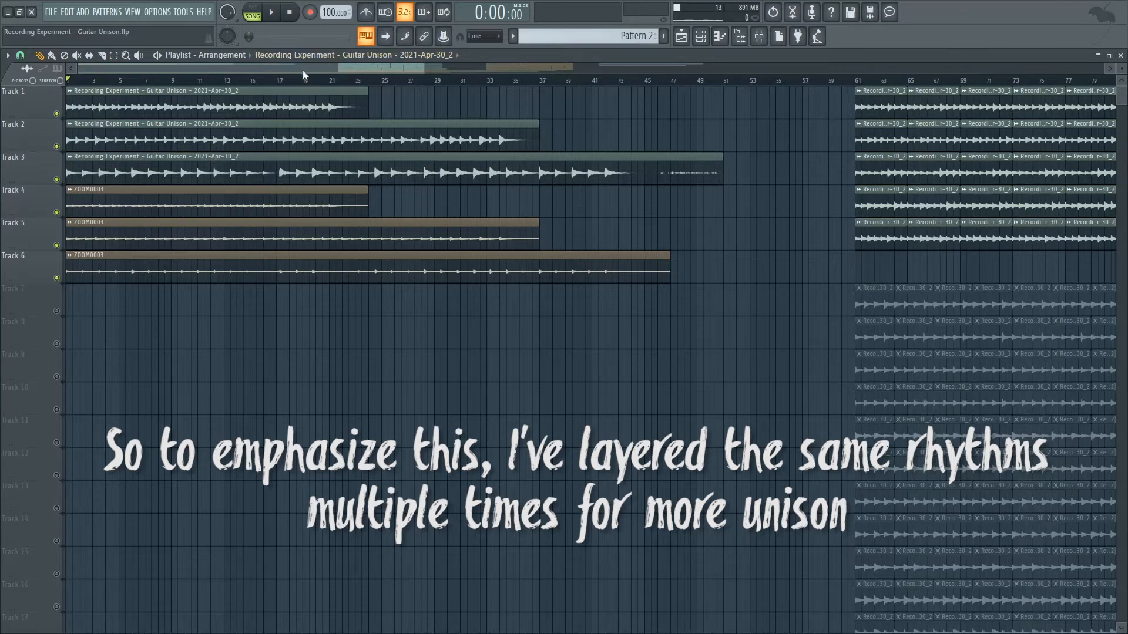
Go to the layered clips starting at bar 61 and play the layers on Tracks 1 to 5 from there.
left_click_drag(303, 71, 447, 71)
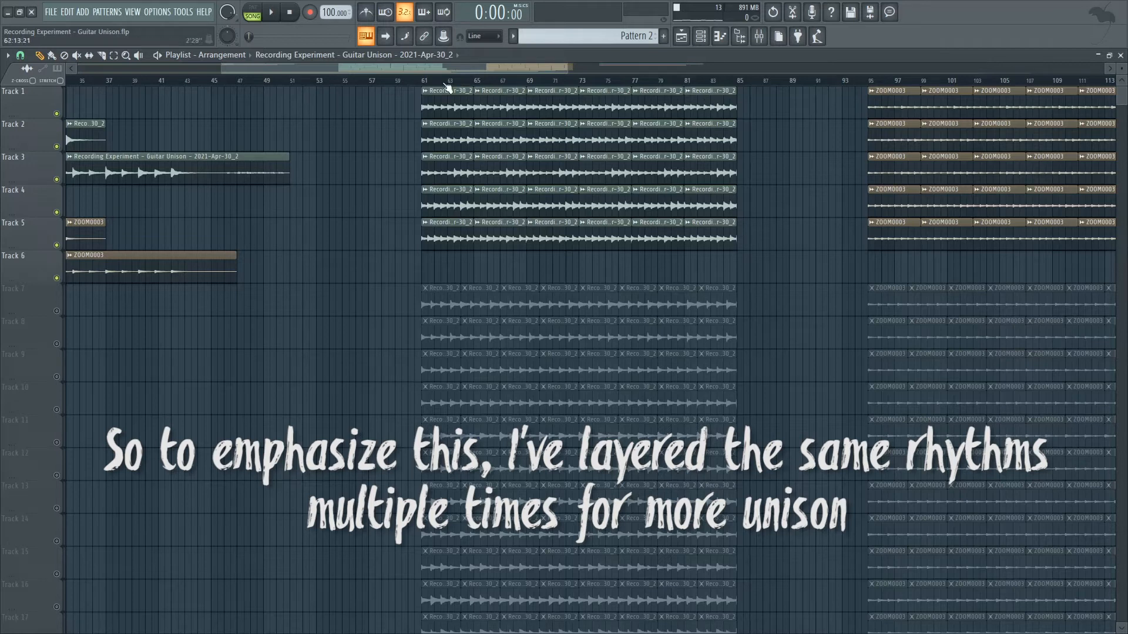
scroll(429, 82, "up", 5)
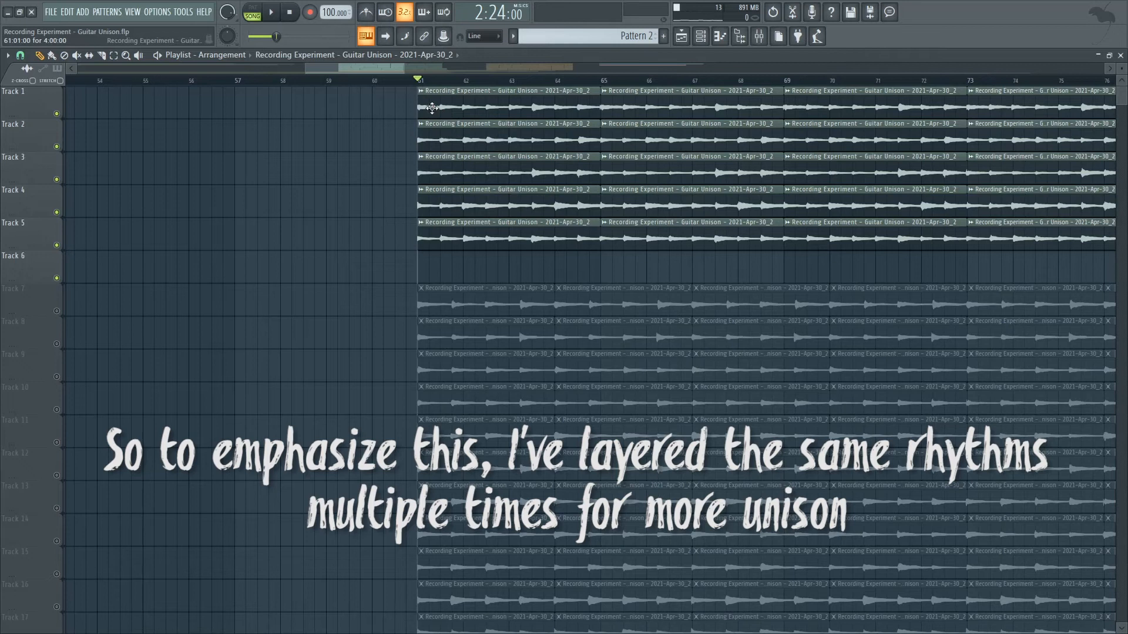
key("space")
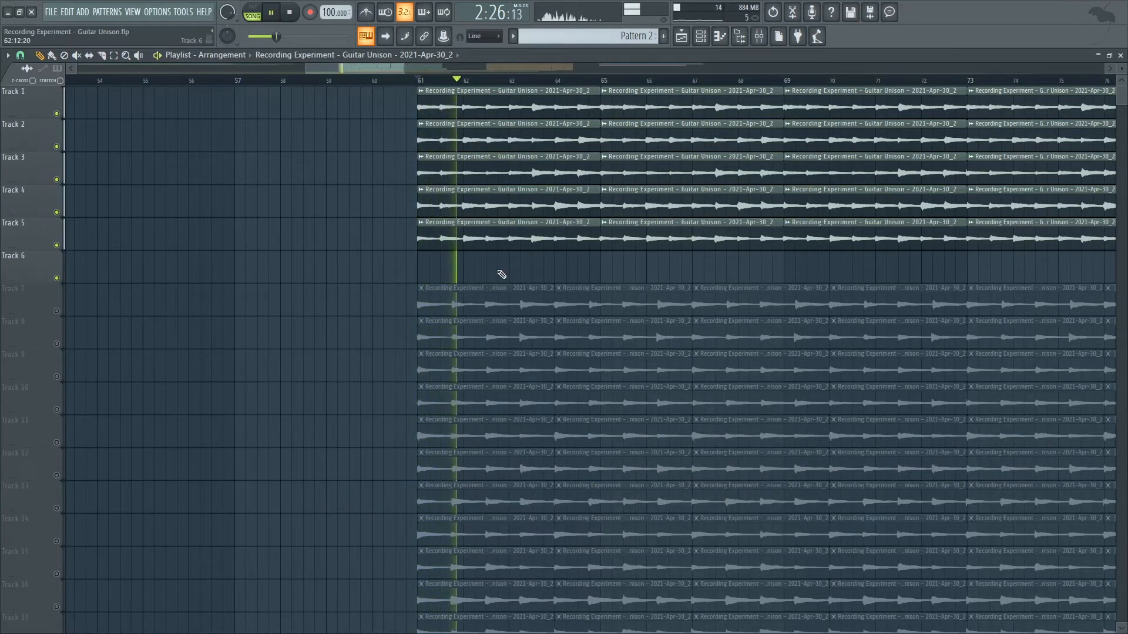
scroll(501, 275, "up", 1)
scroll(502, 274, "up", 5)
key("space")
Inspect the layered track groups, unmute all of them and play the complete stack of layers from bar 61.
left_click_drag(1121, 68, 1121, 37)
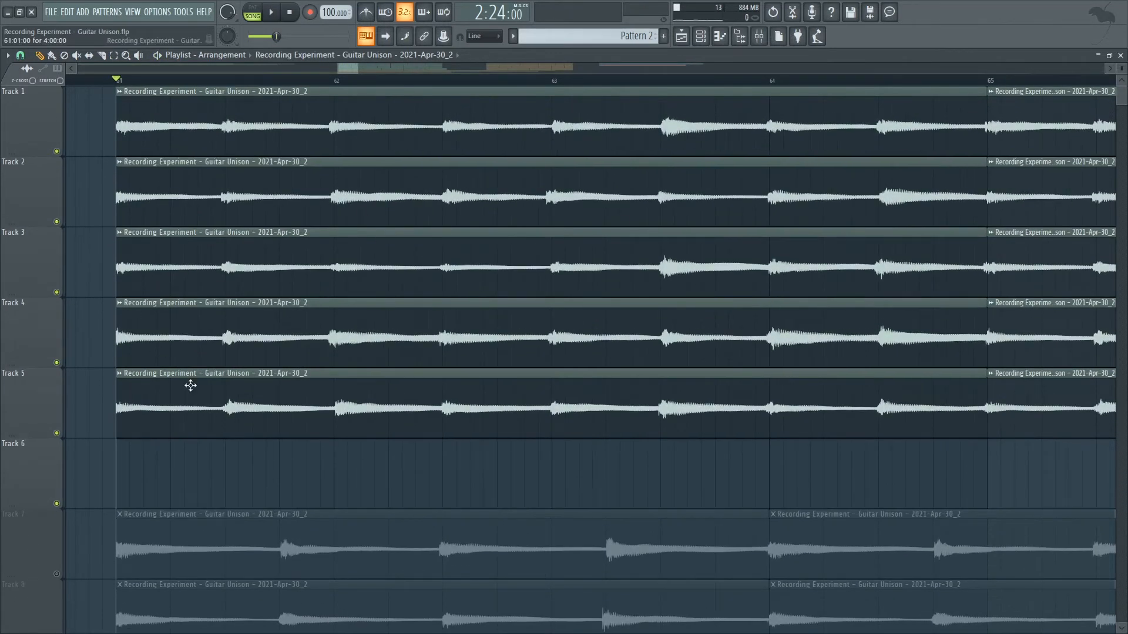
left_click_drag(1122, 68, 1121, 97)
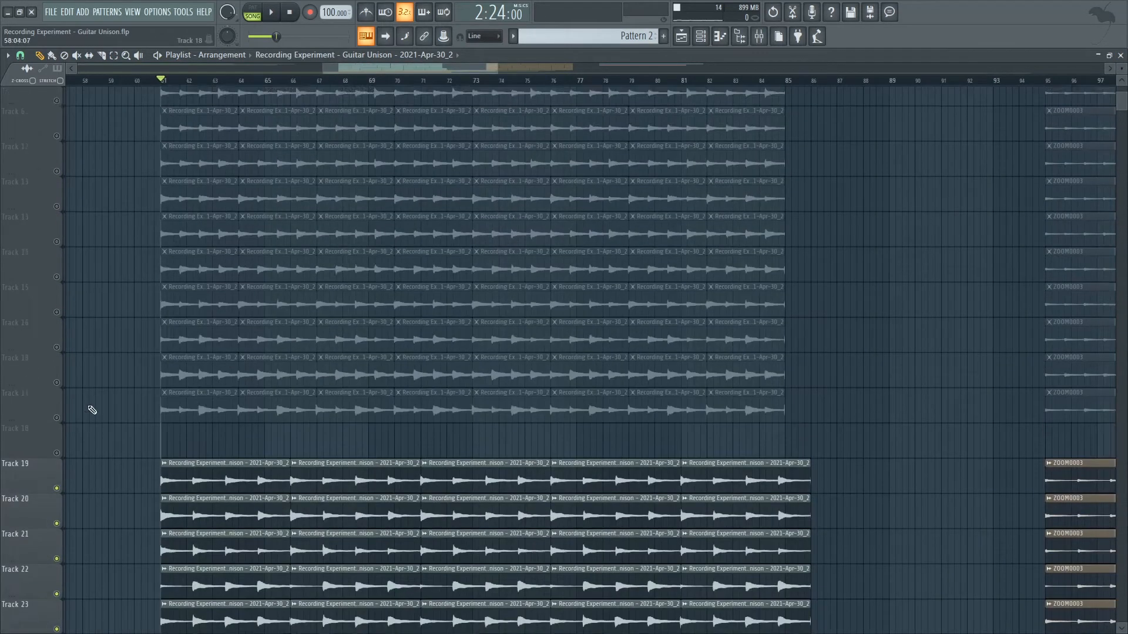
scroll(92, 408, "up", 2)
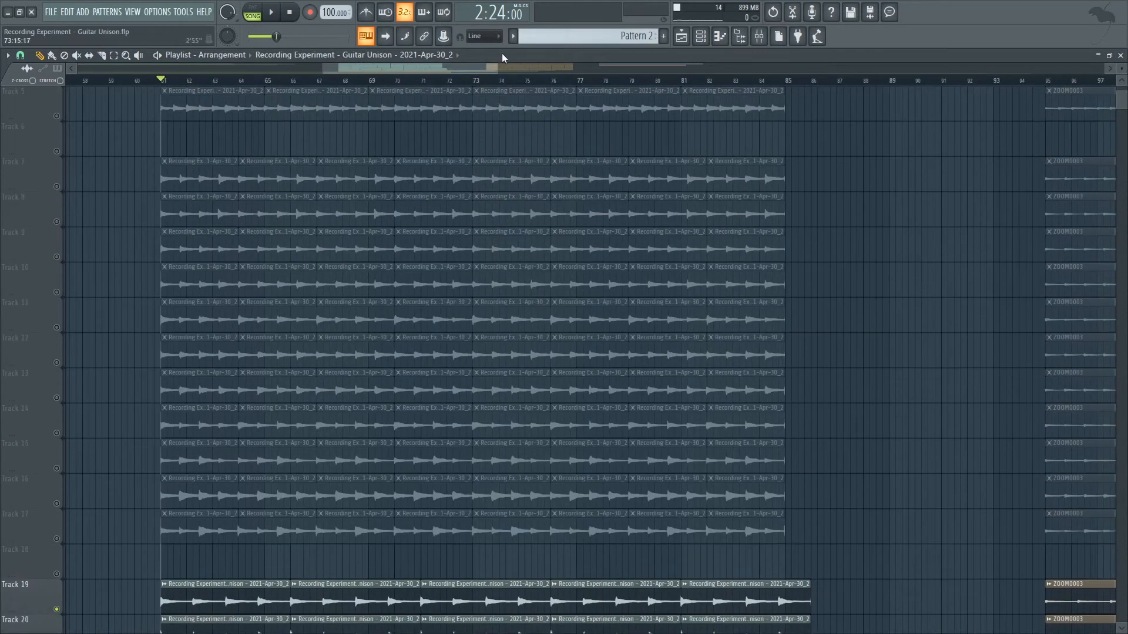
left_click_drag(497, 68, 572, 68)
scroll(165, 211, "down", 8)
right_click(58, 362)
right_click(58, 363)
scroll(64, 369, "up", 12)
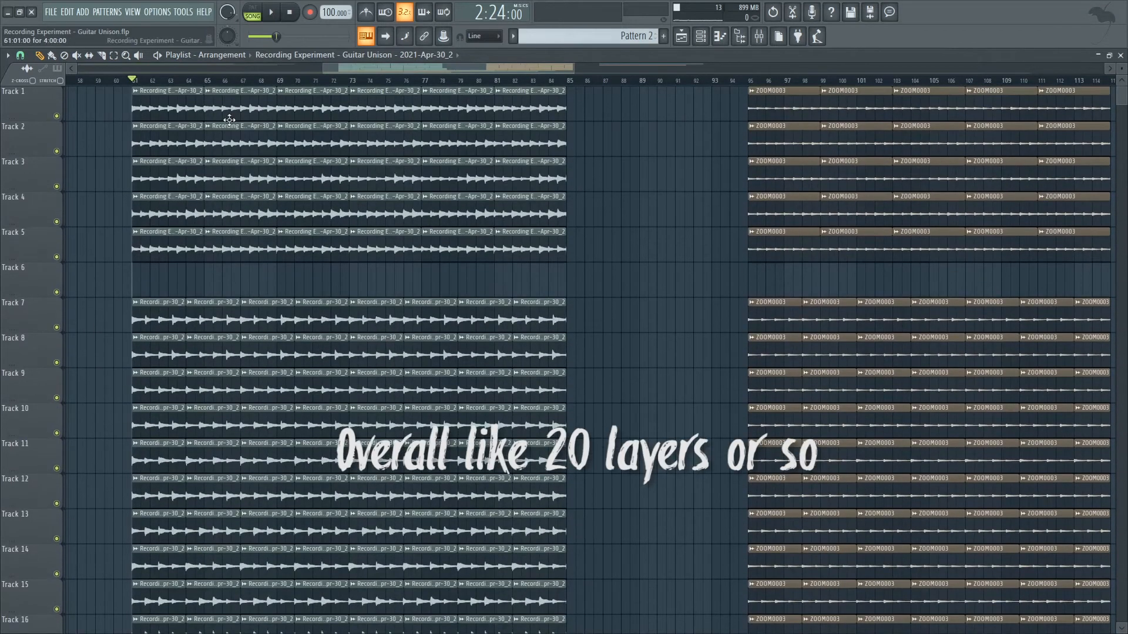
key("space")
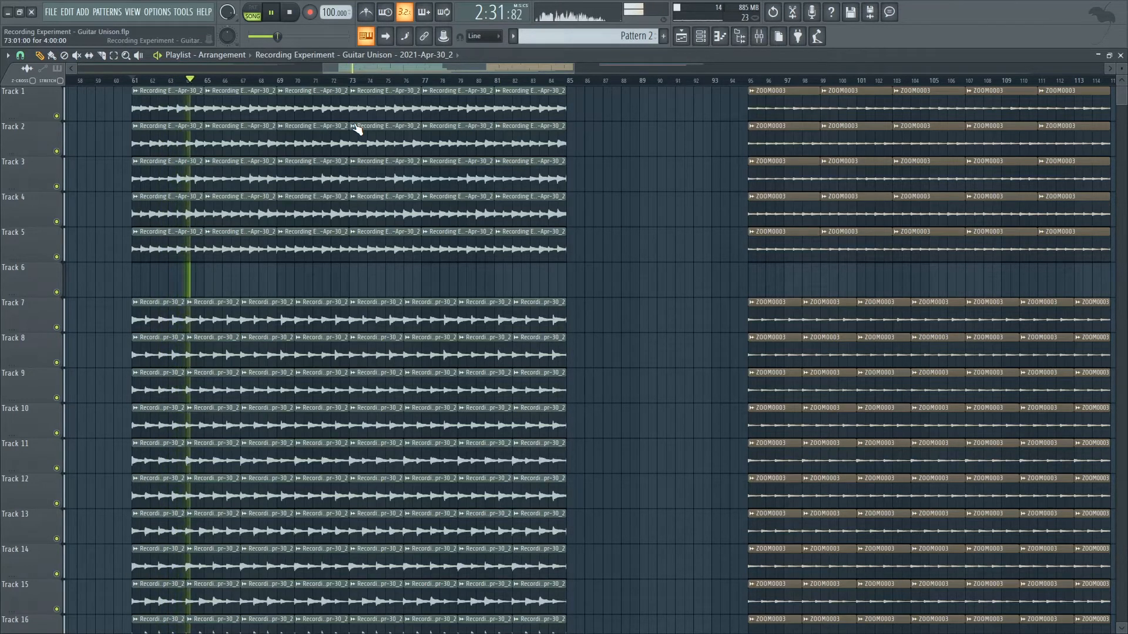
key("space")
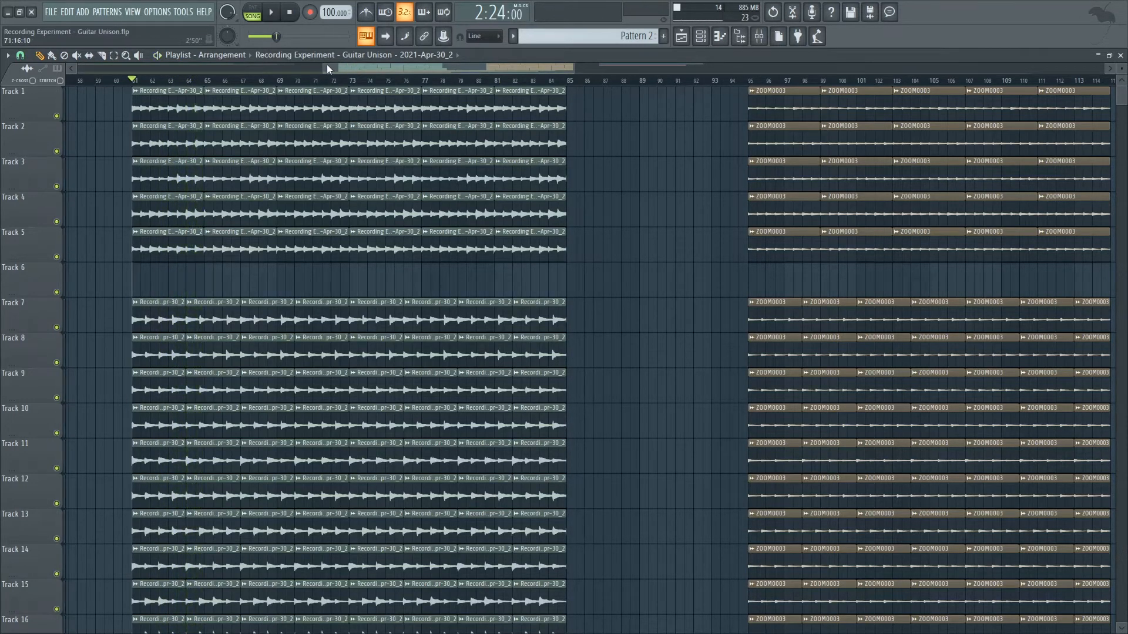
Inspect the layered ZOOM0003 clips across all tracks and play them from bar 95.
mouse_move(322, 67)
left_mouse_down()
mouse_move(272, 74)
mouse_move(345, 68)
left_mouse_up()
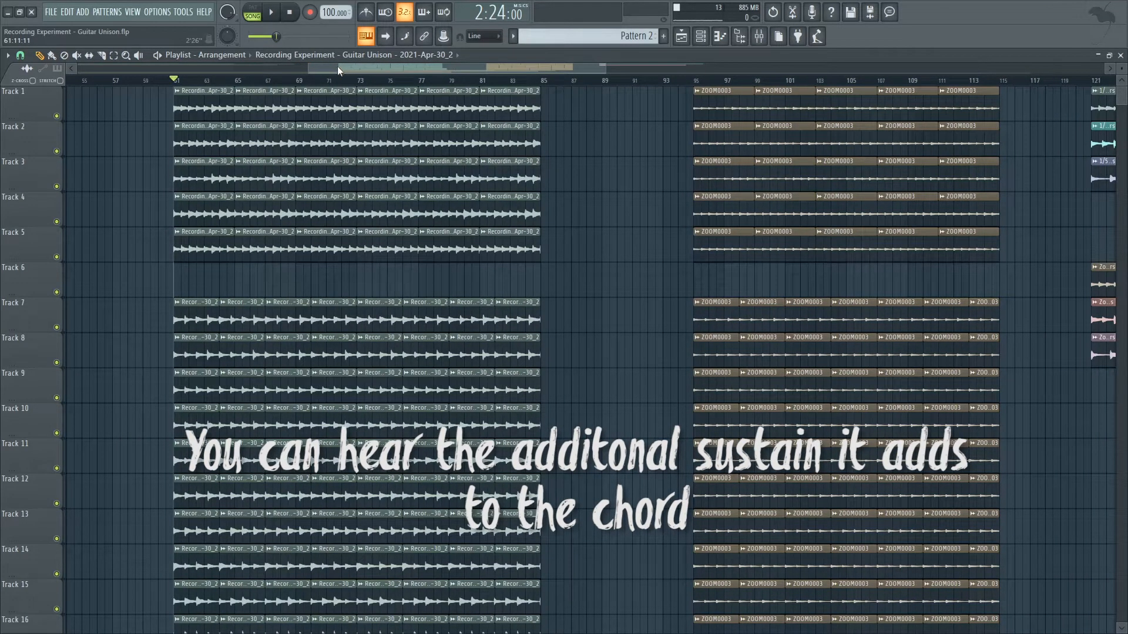
left_click_drag(338, 69, 334, 67)
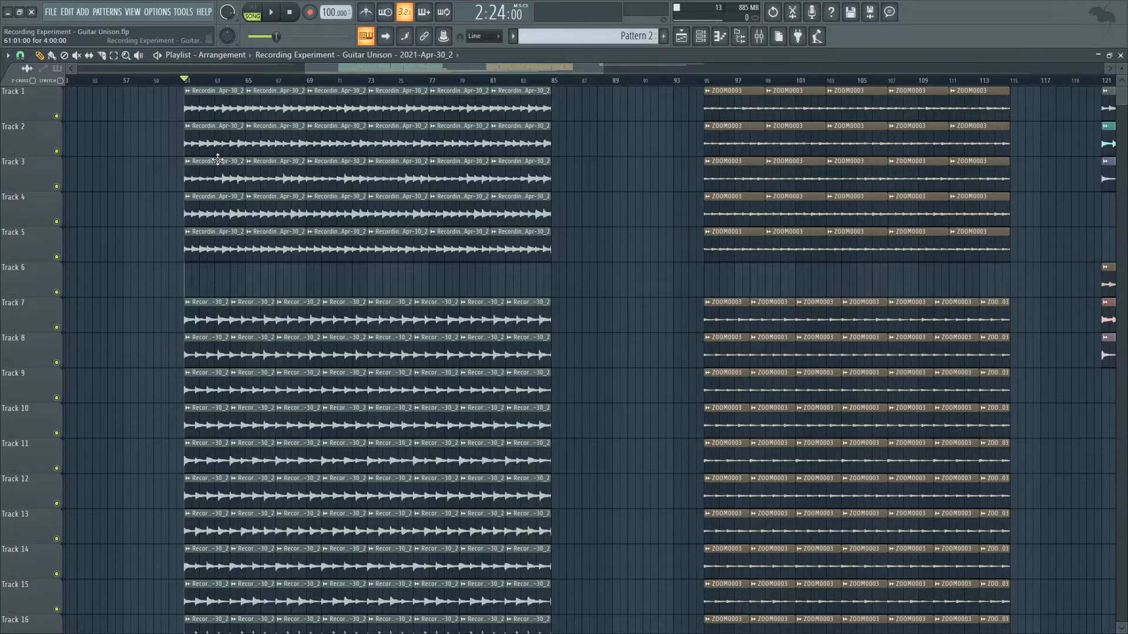
left_click_drag(427, 66, 497, 82)
scroll(603, 129, "down", 9)
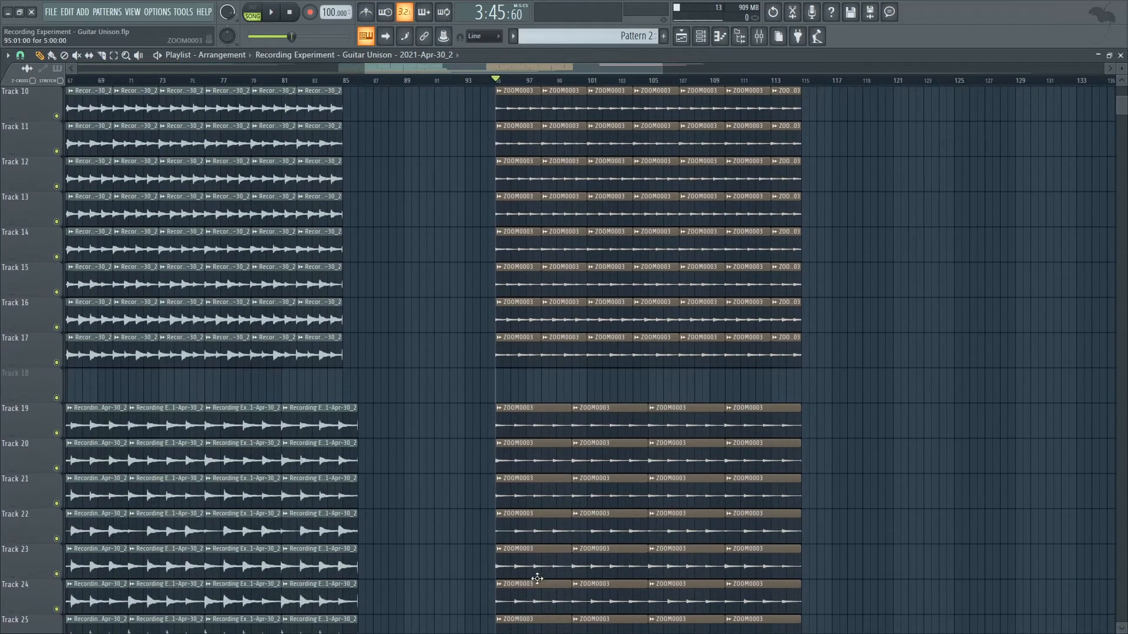
scroll(419, 318, "up", 9)
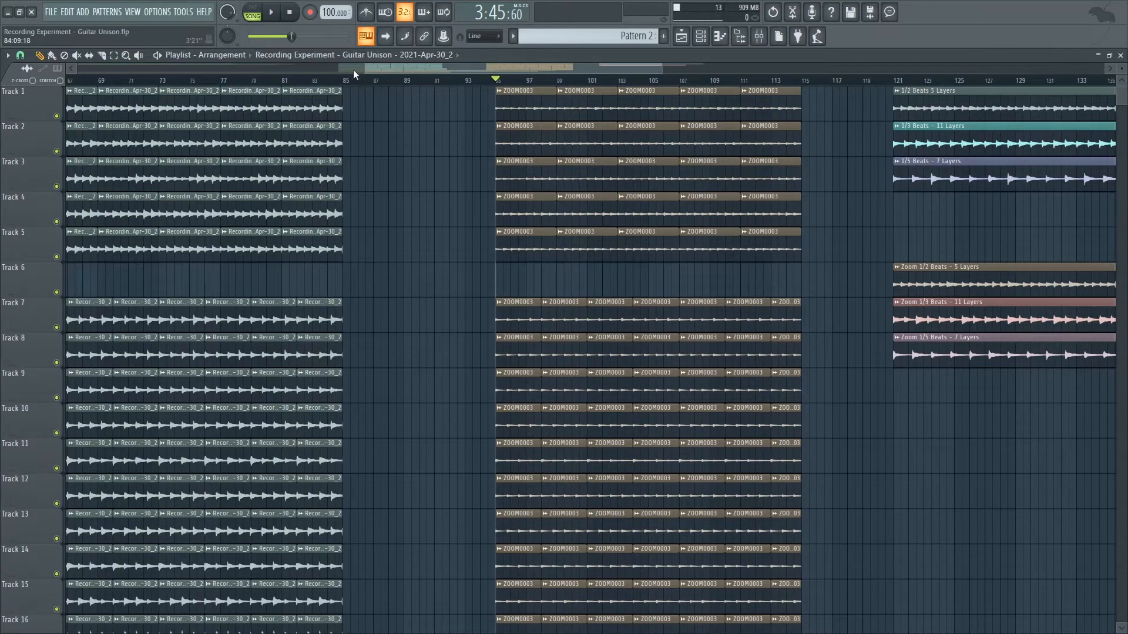
key("space")
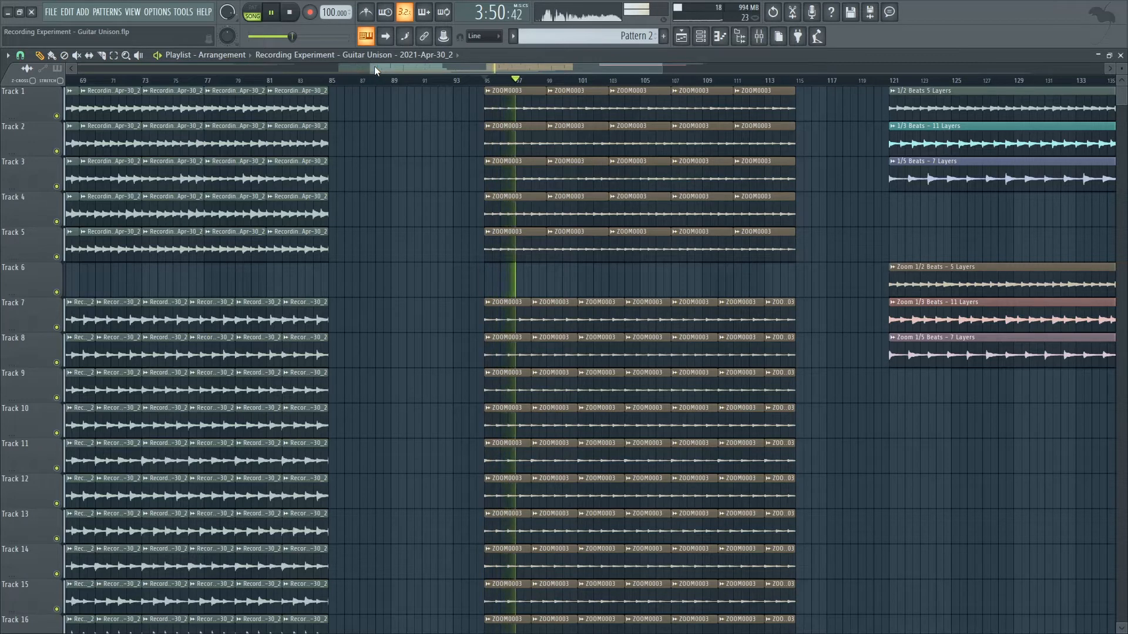
Examine the combined layer clips and the Zoom layer clips starting at bar 121 on Tracks 1 to 8.
left_click_drag(375, 65, 416, 66)
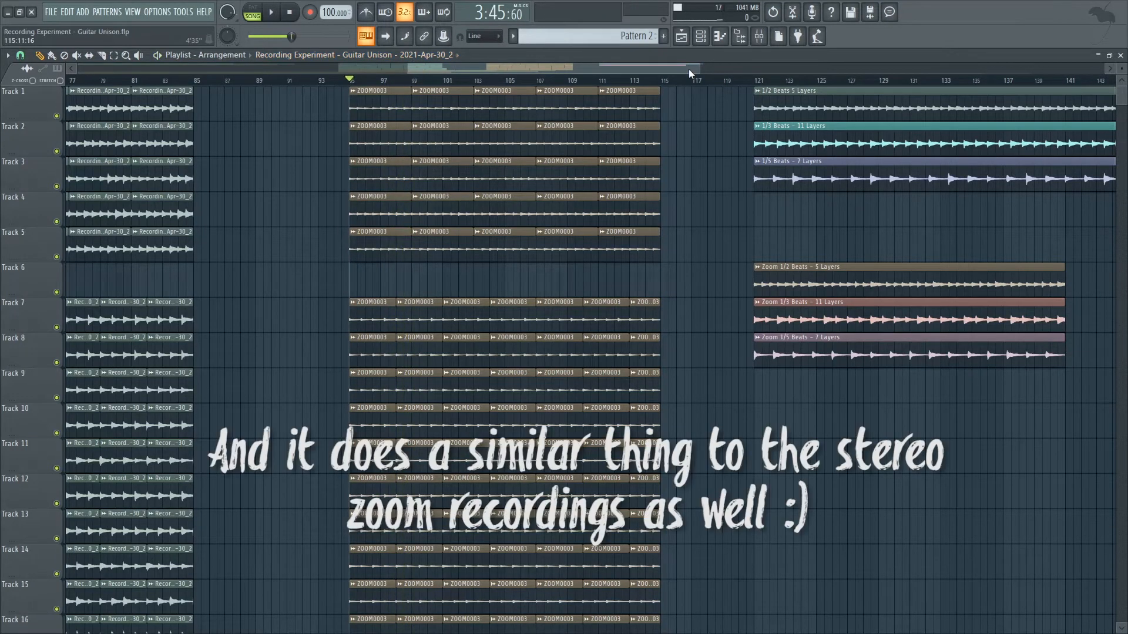
left_click_drag(699, 69, 837, 68)
left_click_drag(409, 65, 116, 69)
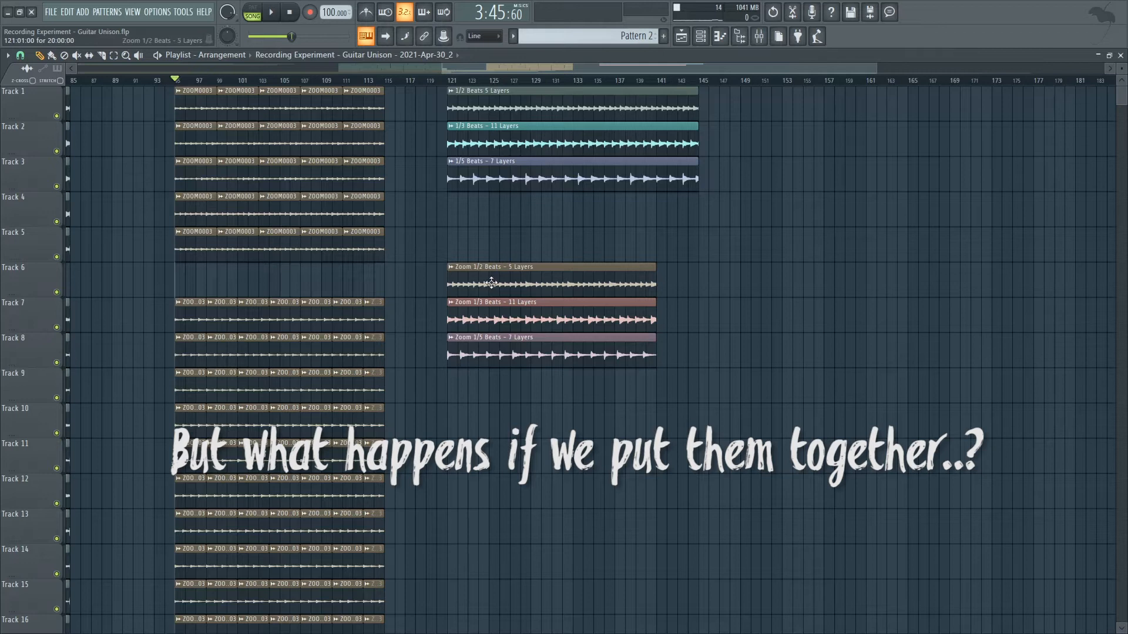
left_click_drag(443, 69, 207, 69)
mouse_move(1122, 68)
left_mouse_down()
mouse_move(1121, 114)
mouse_move(1121, 81)
left_mouse_up()
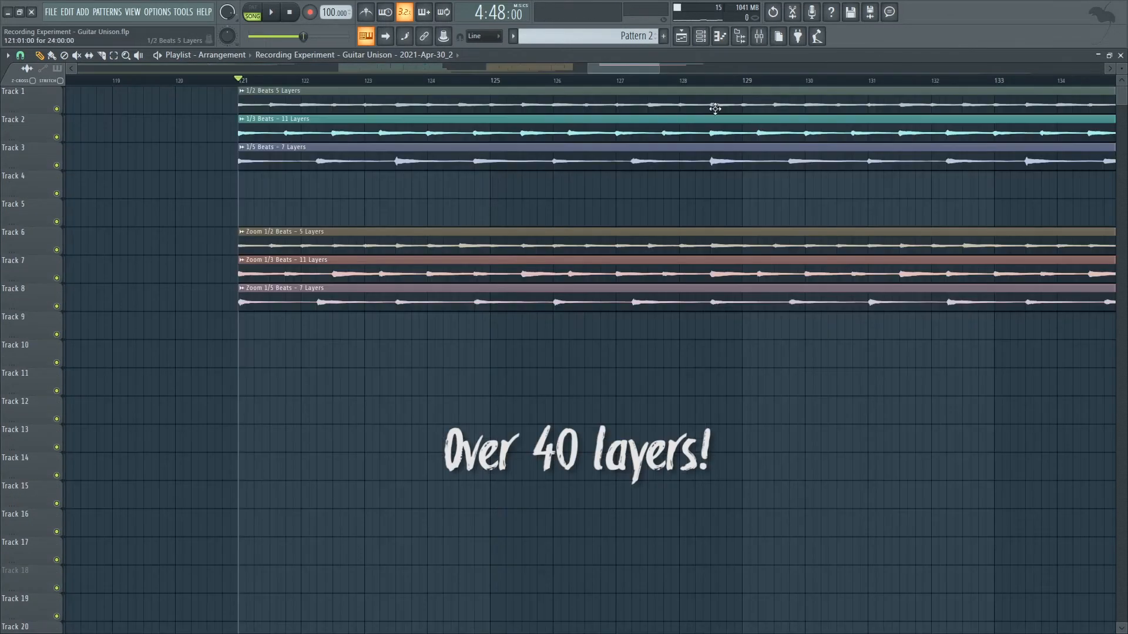
Open the PanCake2 autopan effects on the 1/2, 1/3 and 1/5 Beats mixer tracks and inspect their panning curves.
left_click(764, 42)
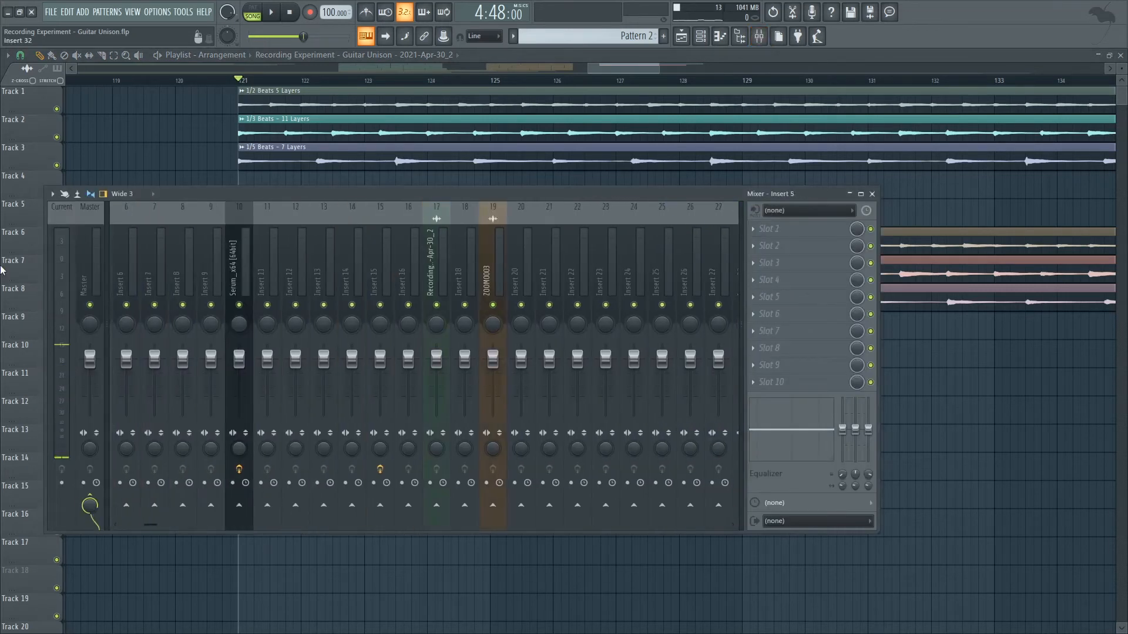
left_click_drag(308, 268, 2, 234)
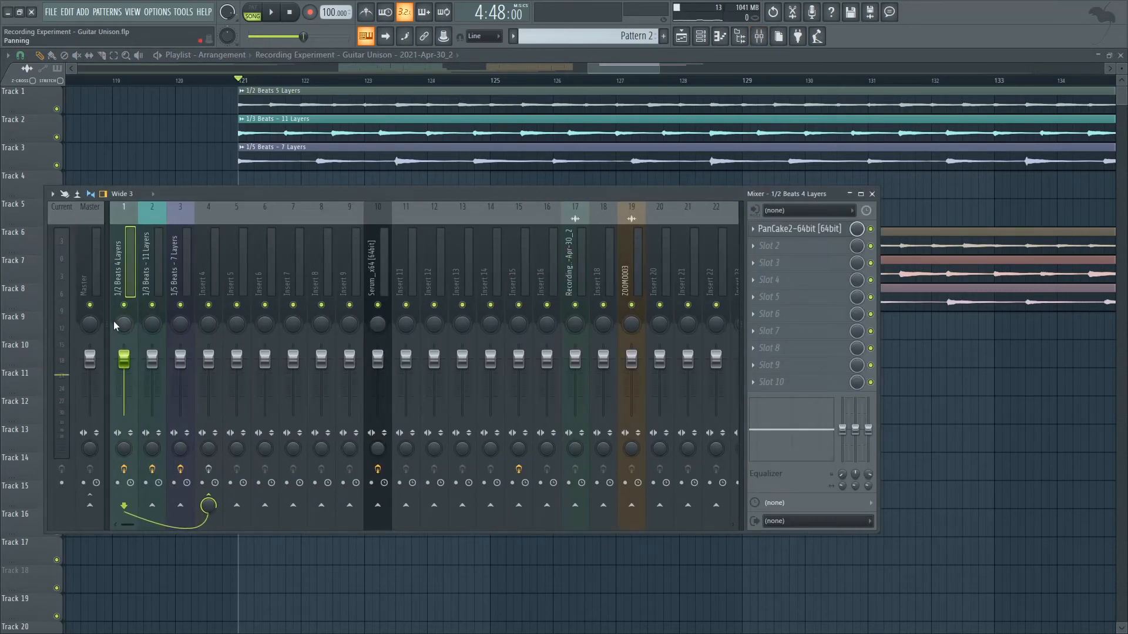
left_click(827, 231)
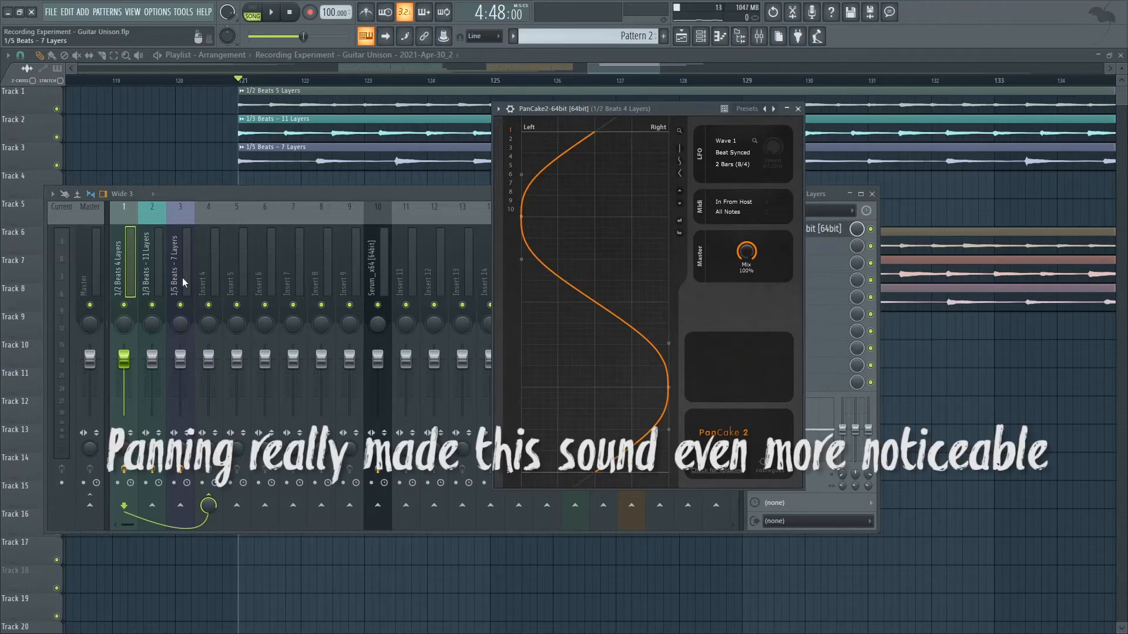
left_click(158, 275)
left_click(800, 231)
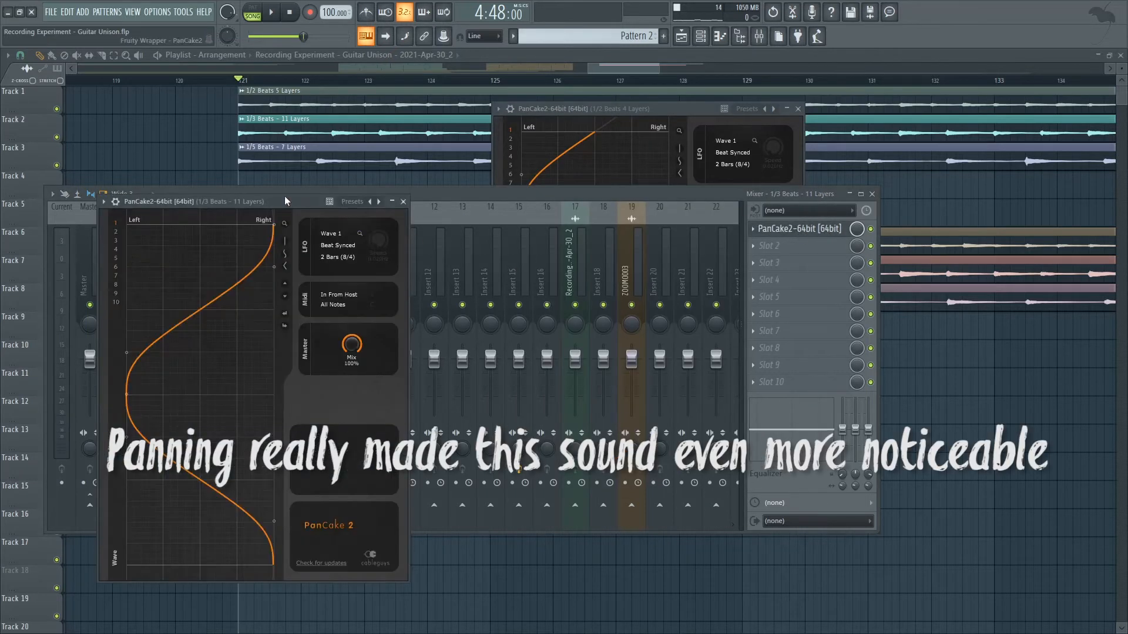
left_click_drag(285, 200, 453, 241)
left_click(189, 241)
left_click(800, 231)
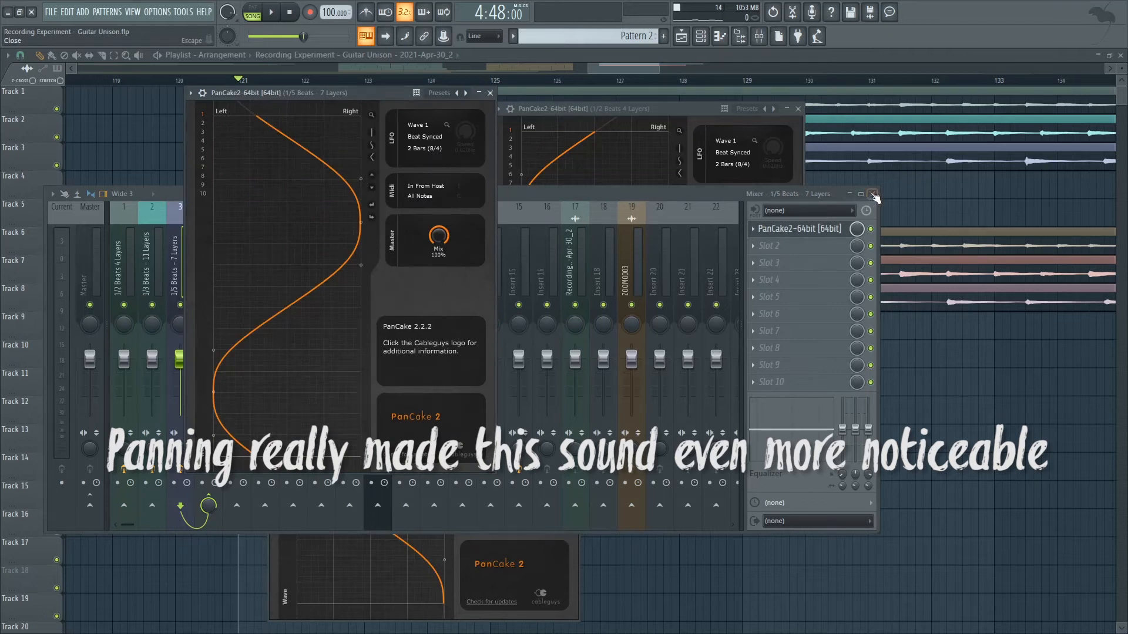
Play the layers from bar 121 with effects bypassed on the three Beats mixer tracks, and re-enable those effects.
left_click_drag(662, 194, 835, 238)
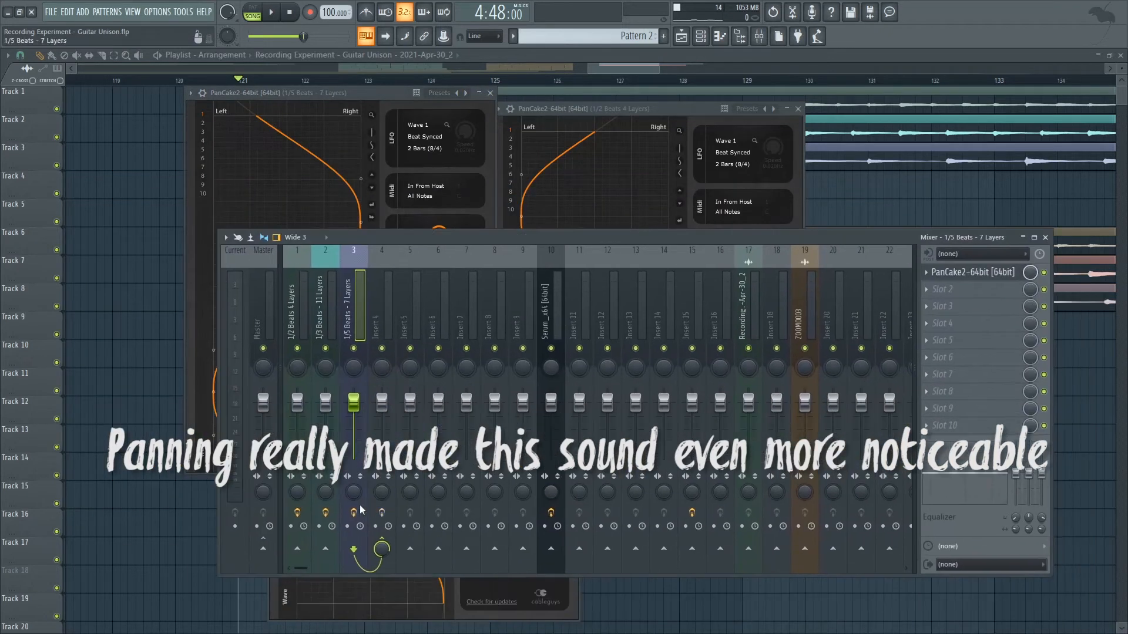
key("space")
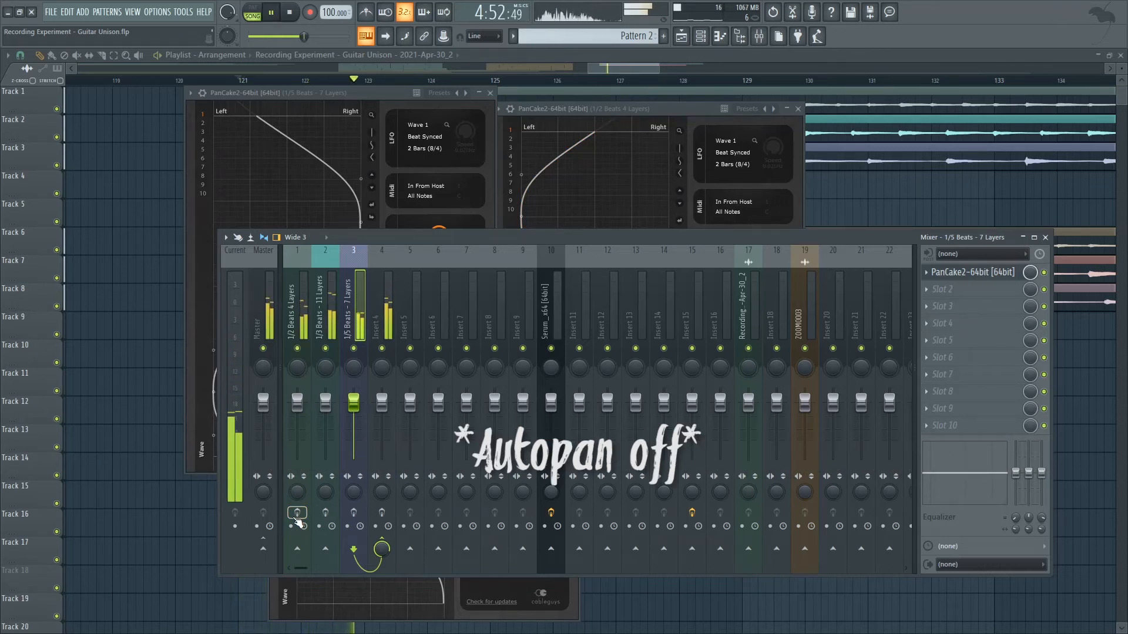
key("space")
left_click(299, 516)
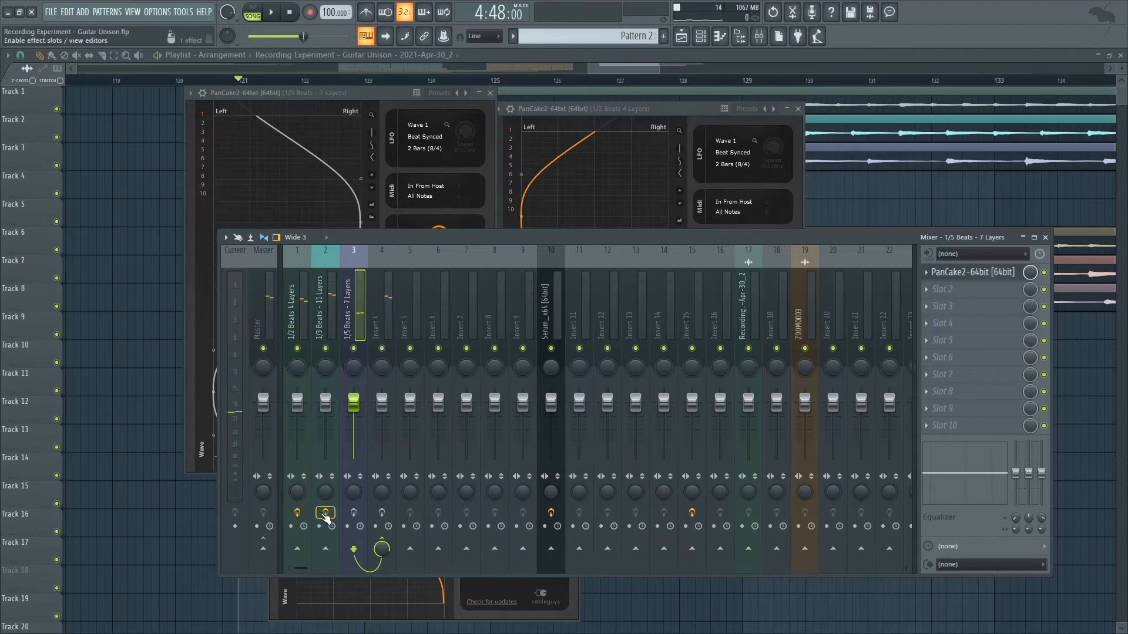
Arrange the three PanCake2 windows side by side and play the layers from bar 121 with autopan on.
left_click(1046, 238)
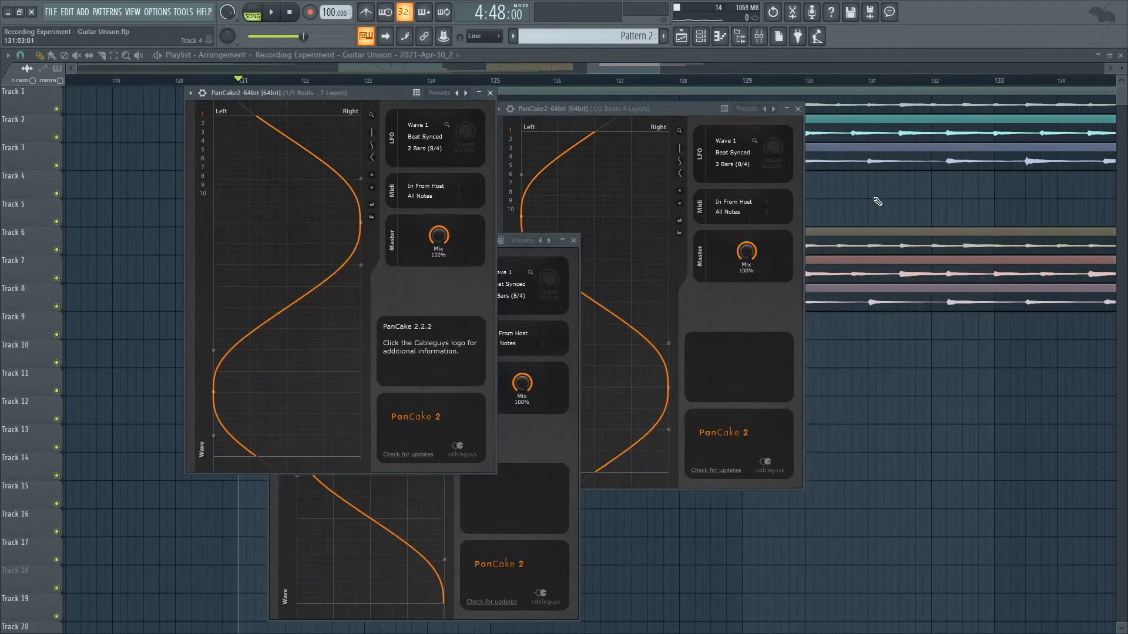
left_click_drag(413, 94, 269, 92)
left_click_drag(486, 238, 1011, 103)
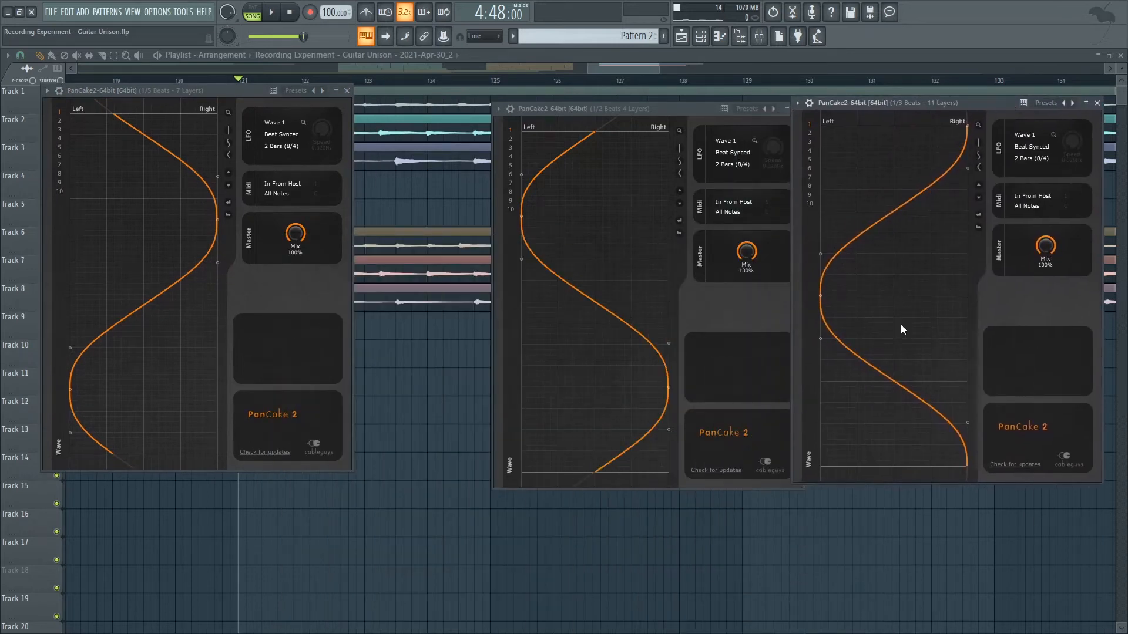
key("space")
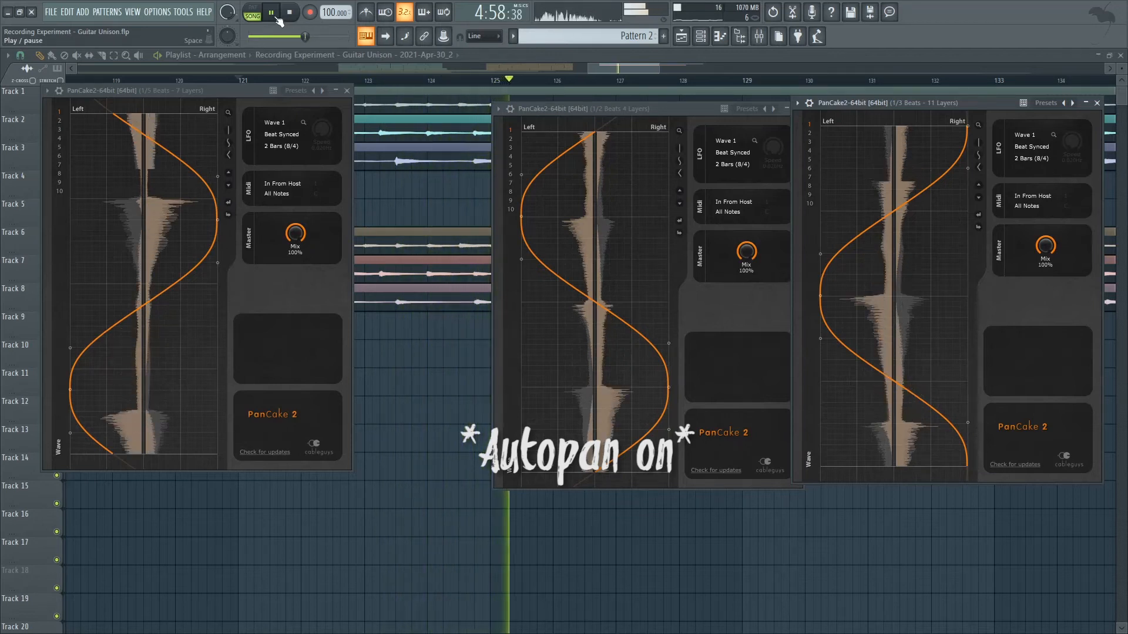
left_click(273, 14)
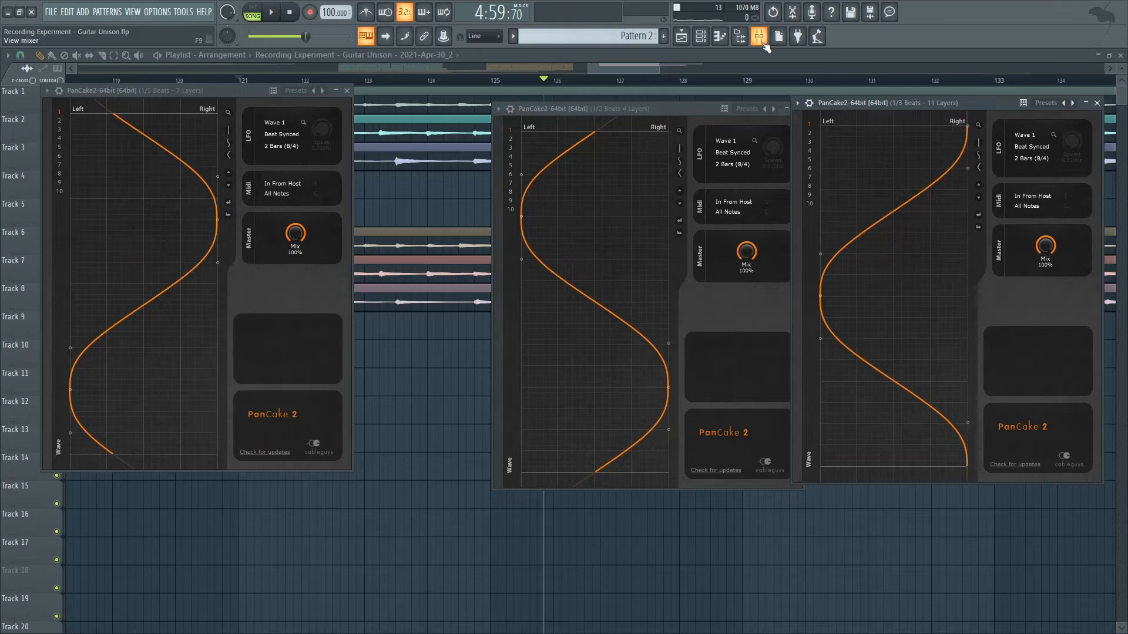
Select the Insert 4 mixer track and set the playback position to the start of the combined layers at bar 121.
left_click(759, 38)
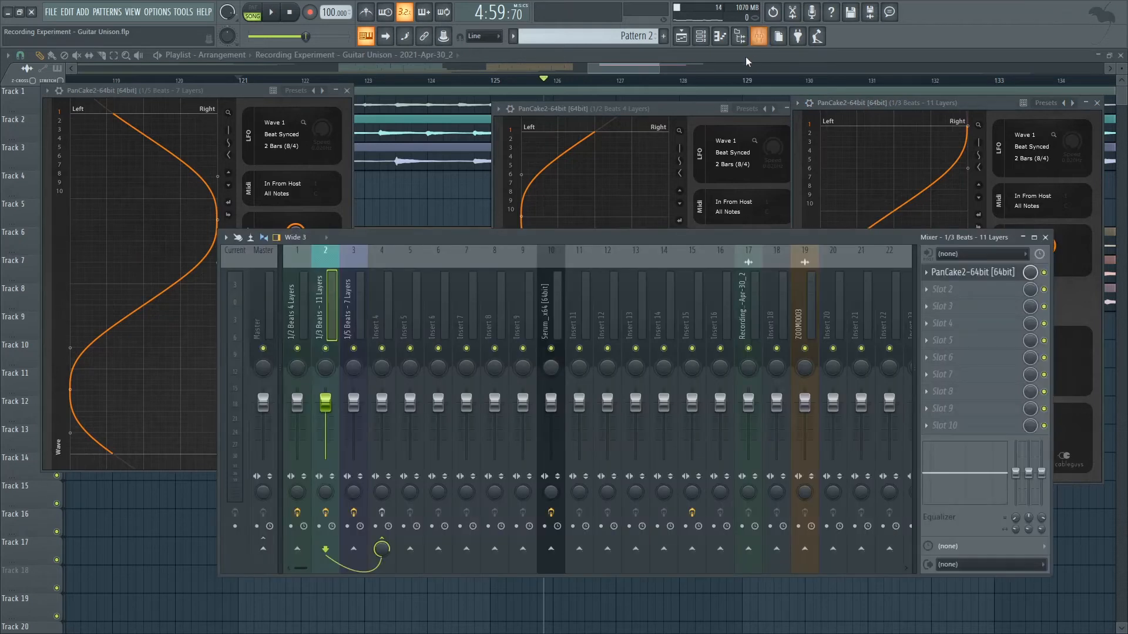
left_click_drag(655, 65, 799, 65)
left_click(759, 38)
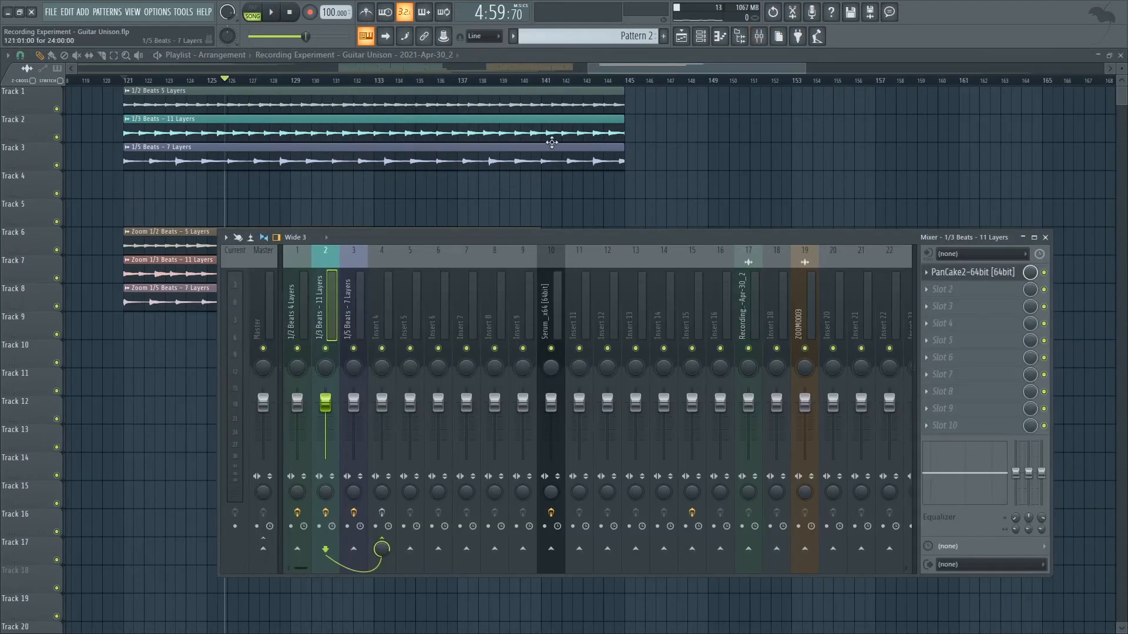
left_click_drag(593, 69, 552, 75)
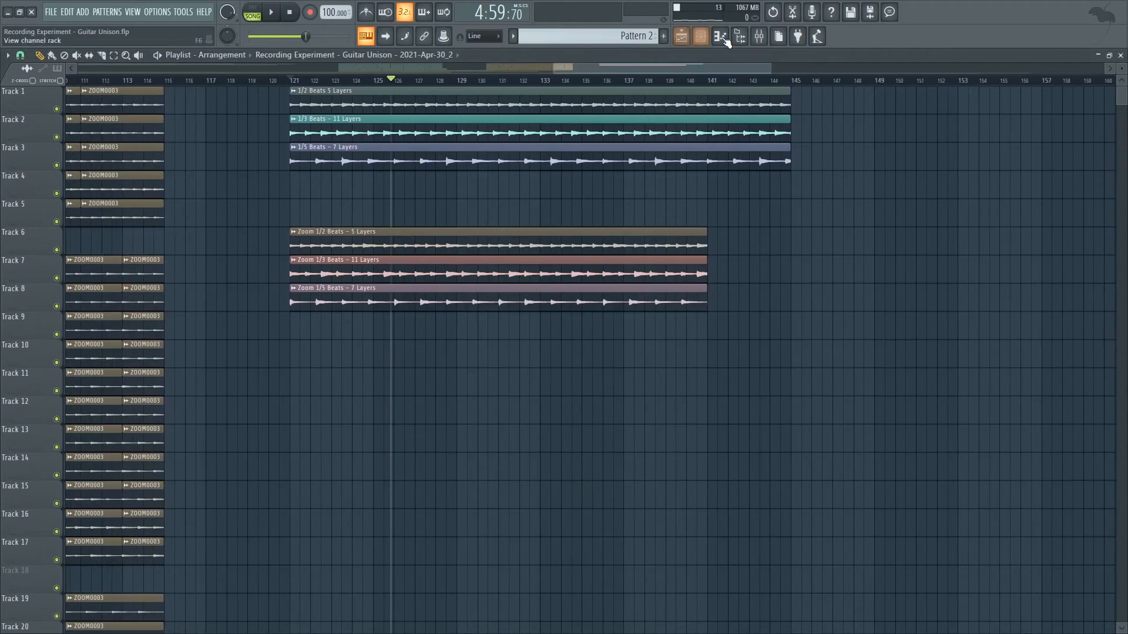
left_click(759, 38)
left_click(386, 315)
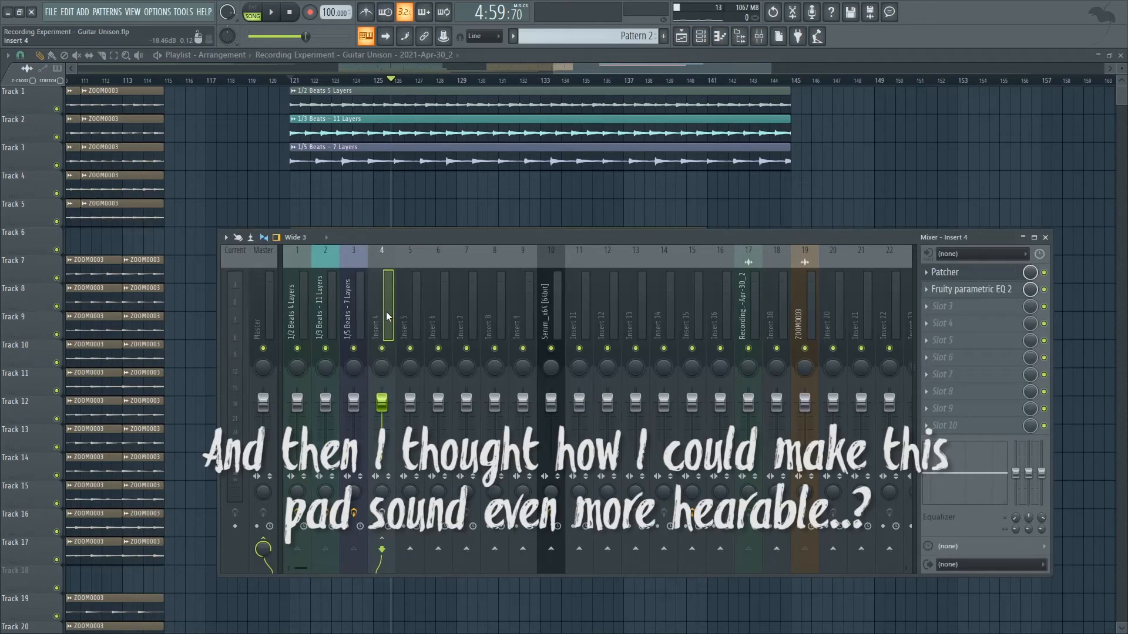
left_click(302, 80)
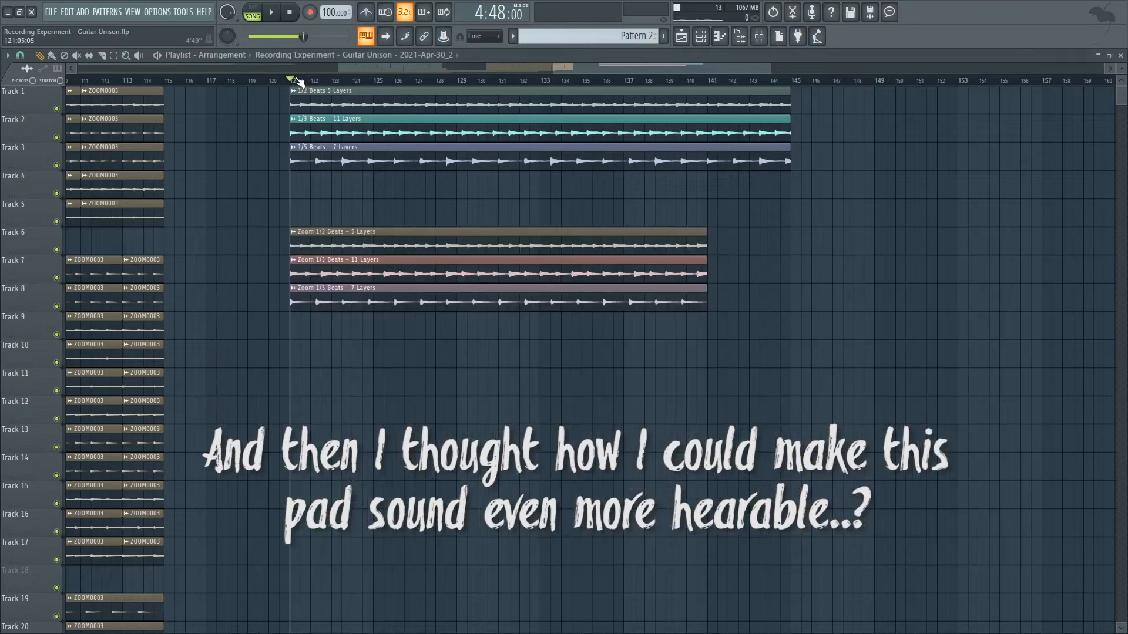
left_click(759, 38)
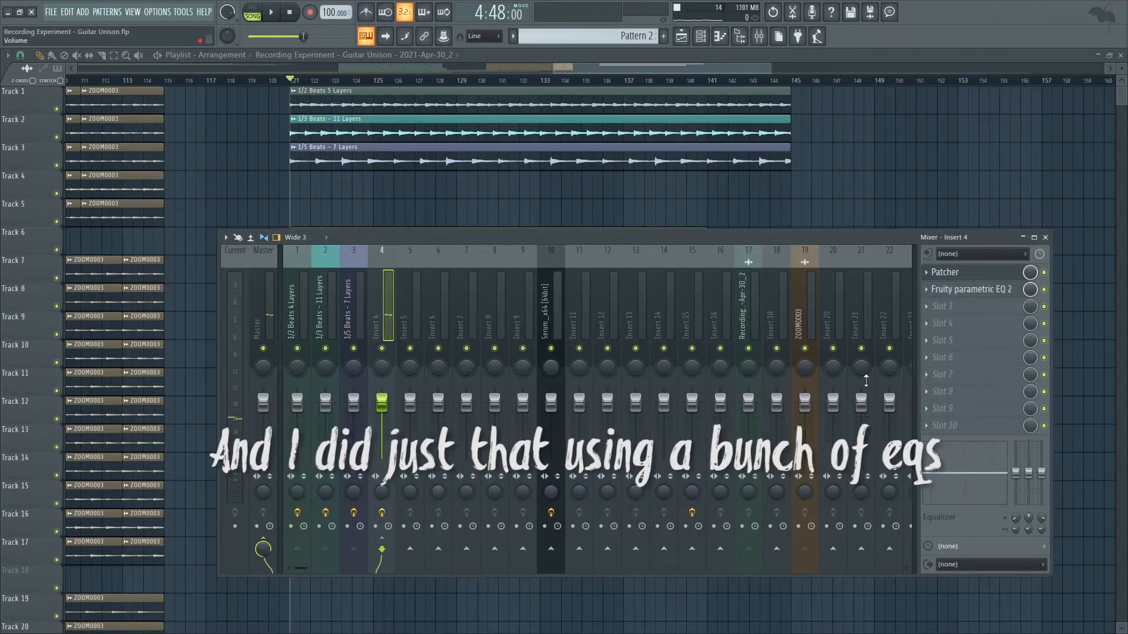
Open the Patcher on Insert 4 and inspect the curve of the first Fruity parametric EQ 2 in its map.
left_click(994, 278)
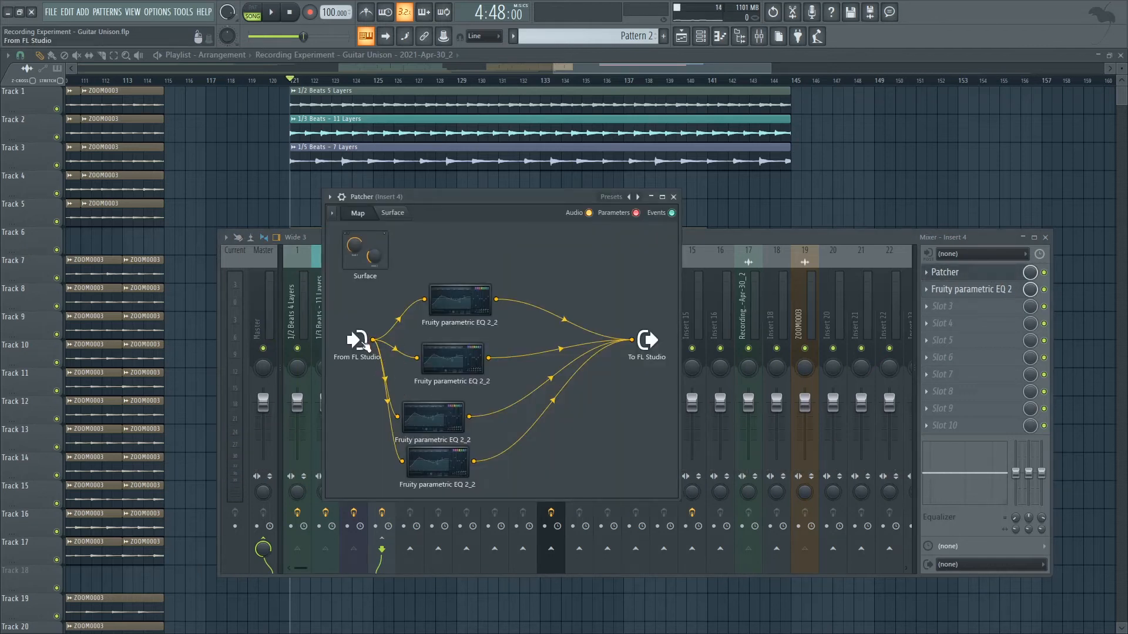
left_click_drag(458, 197, 586, 206)
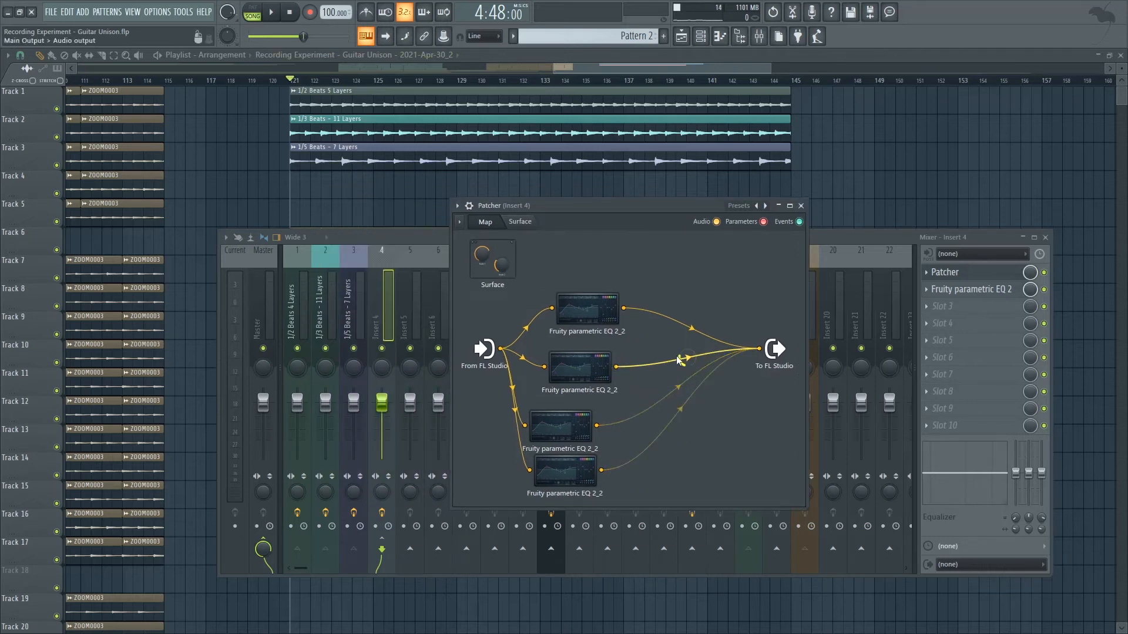
left_click(601, 321)
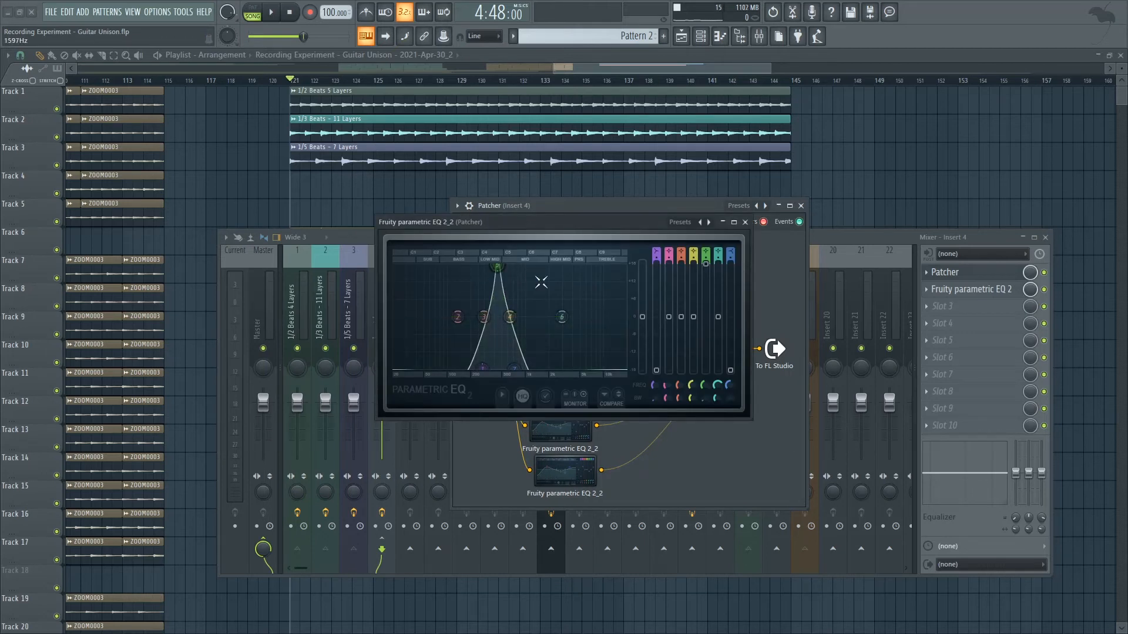
left_click(746, 224)
Play the layers from bar 121 through only the first Patcher EQ and watch its frequency display.
left_click_drag(676, 205, 639, 220)
key("space")
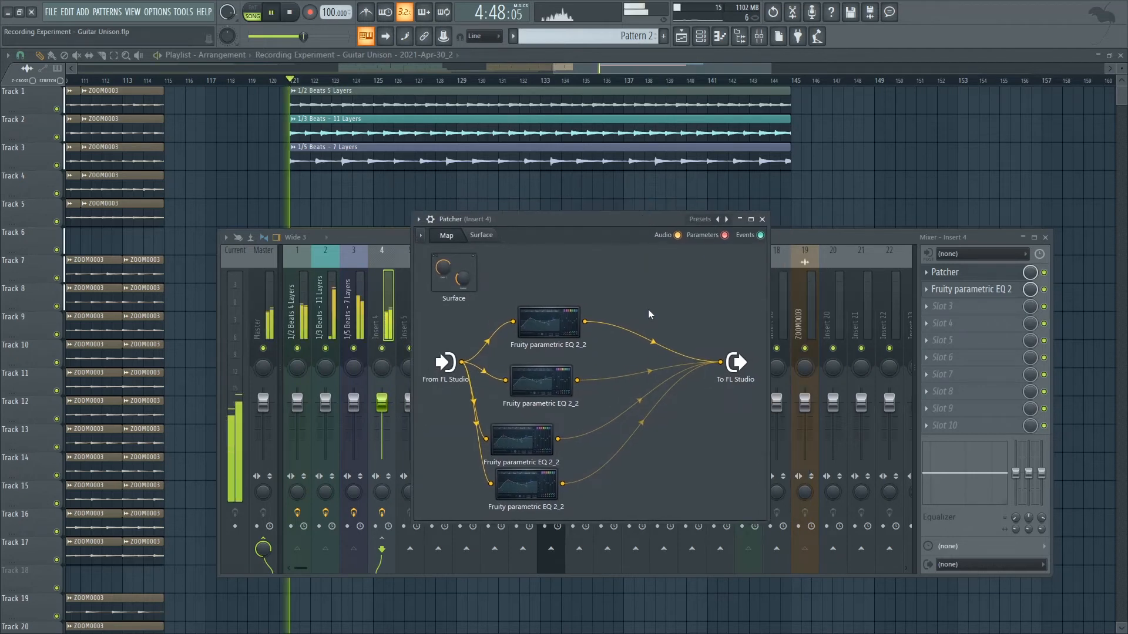
left_click(538, 336)
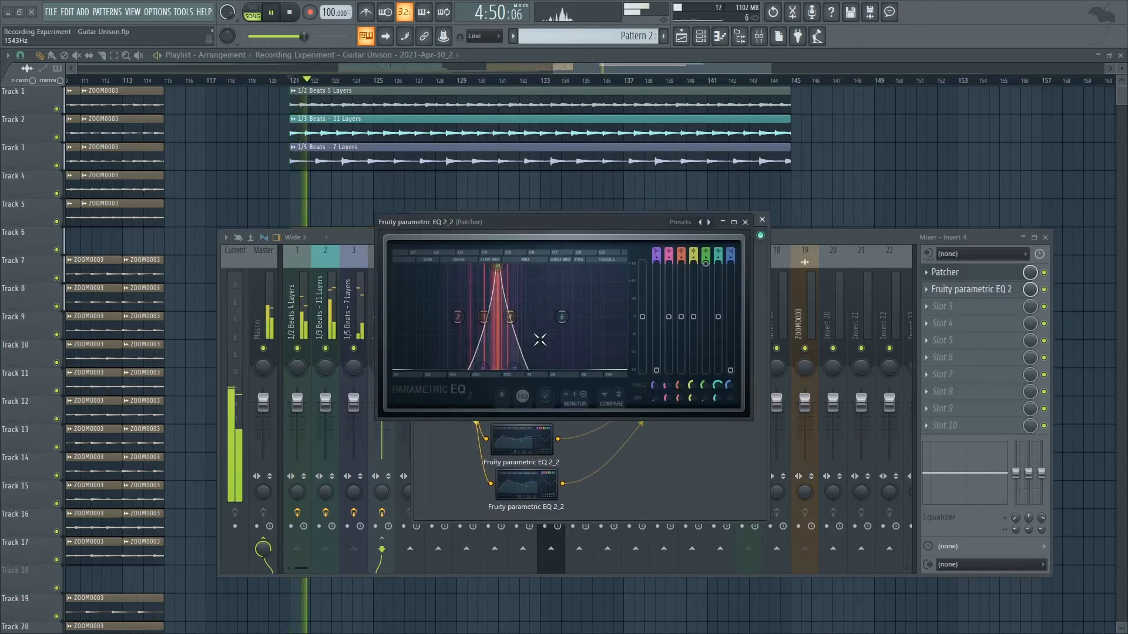
left_click(746, 223)
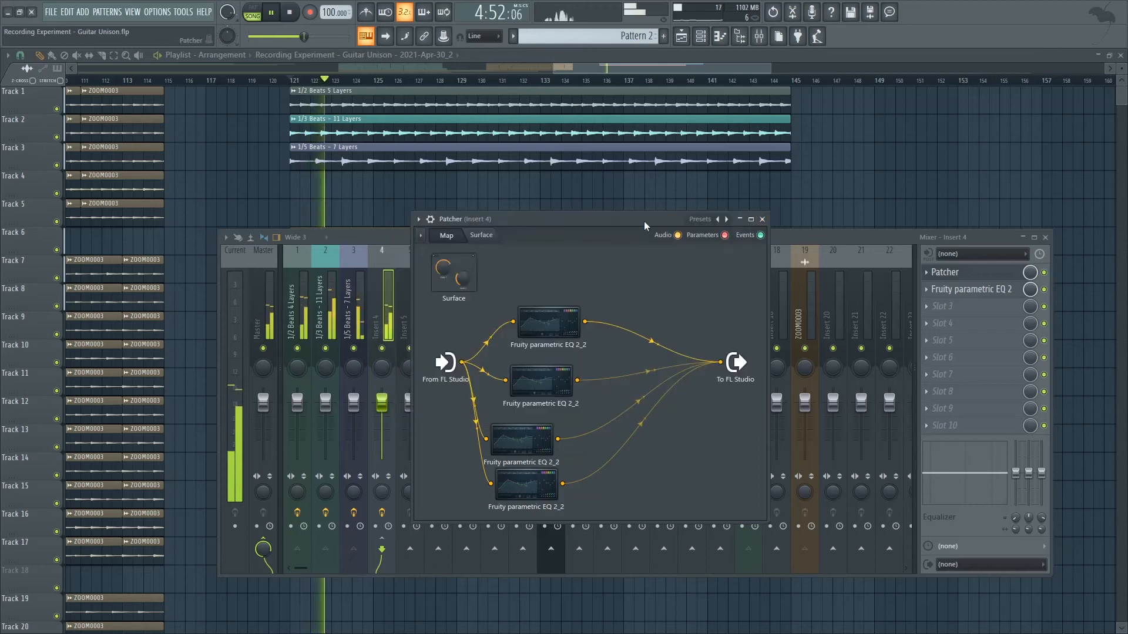
key("space")
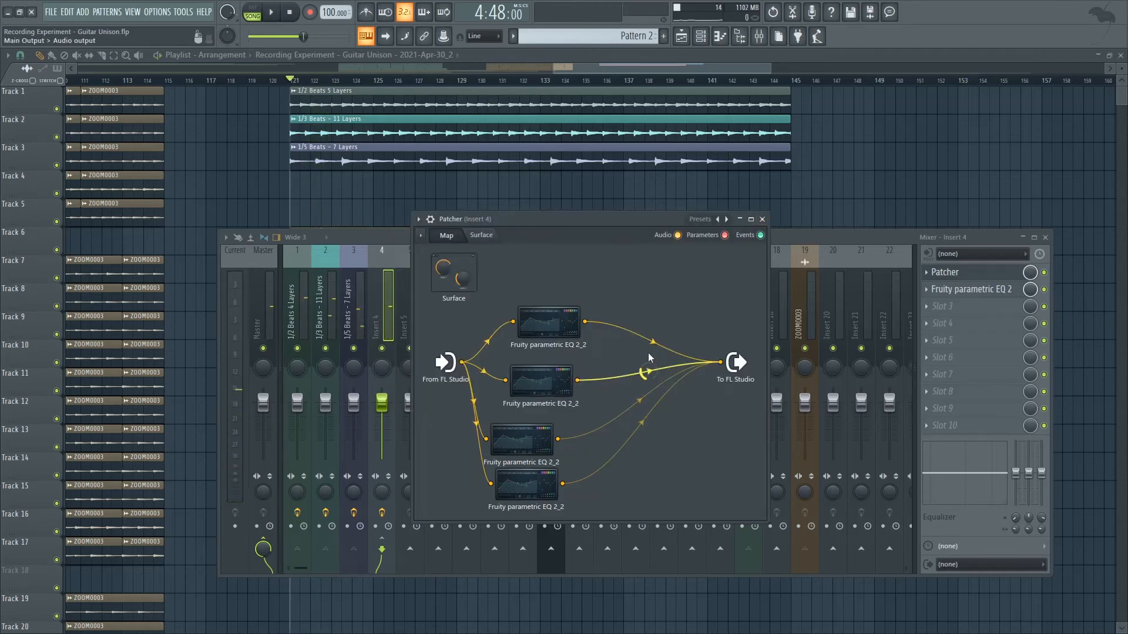
Audition the second Patcher EQ on its own from bar 121 while viewing its curve.
left_click(565, 387)
key("space")
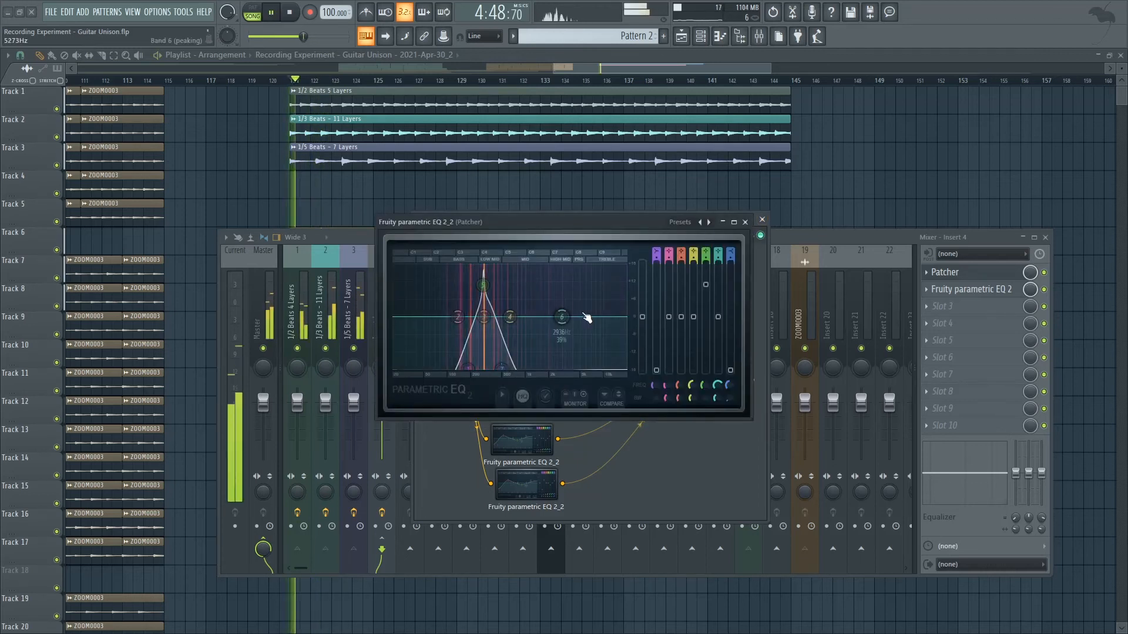
left_click(745, 222)
key("space")
Audition the third Patcher EQ on its own from bar 121 and view its curve.
left_click(540, 443)
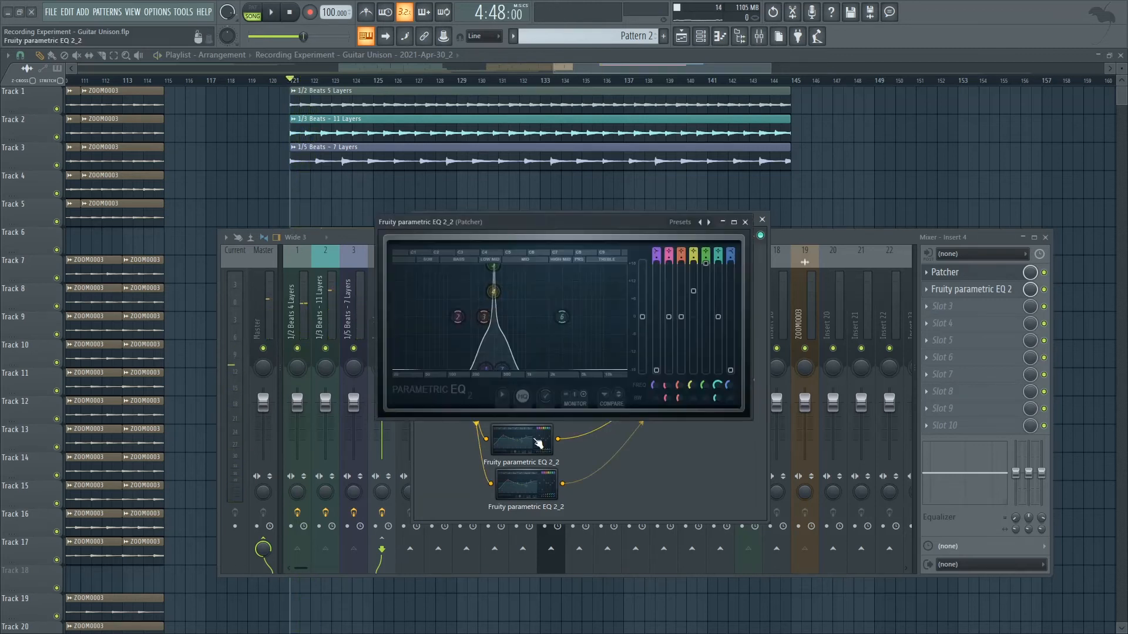
key("space")
left_click(745, 222)
key("space")
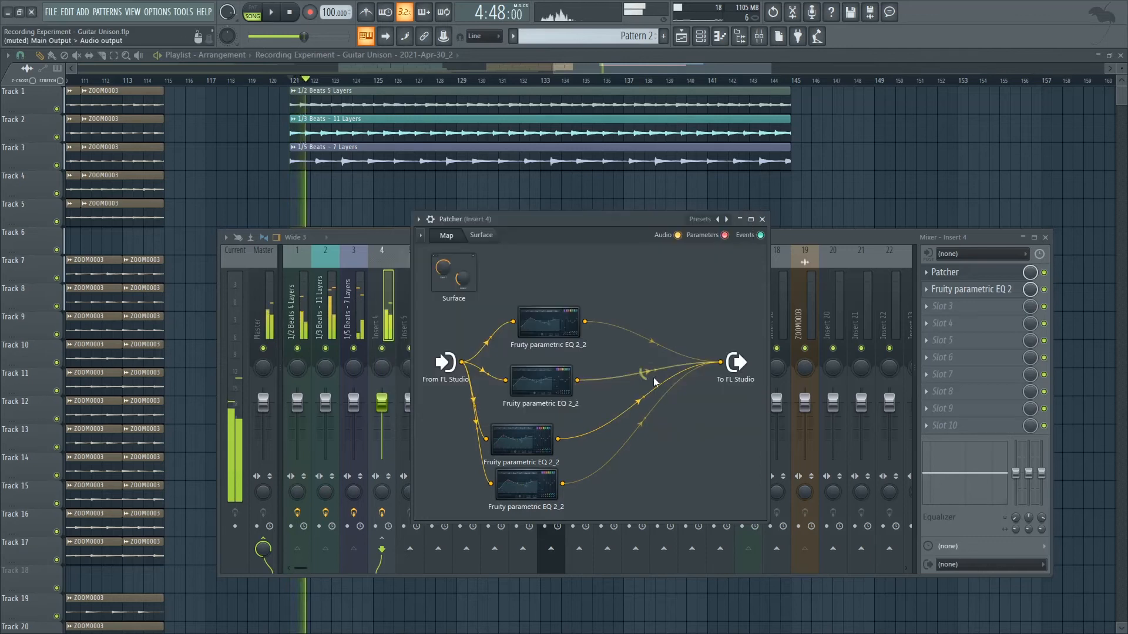
Audition the fourth Patcher EQ on its own from bar 121, and re-enable the outputs of the other three EQs.
left_click(548, 475)
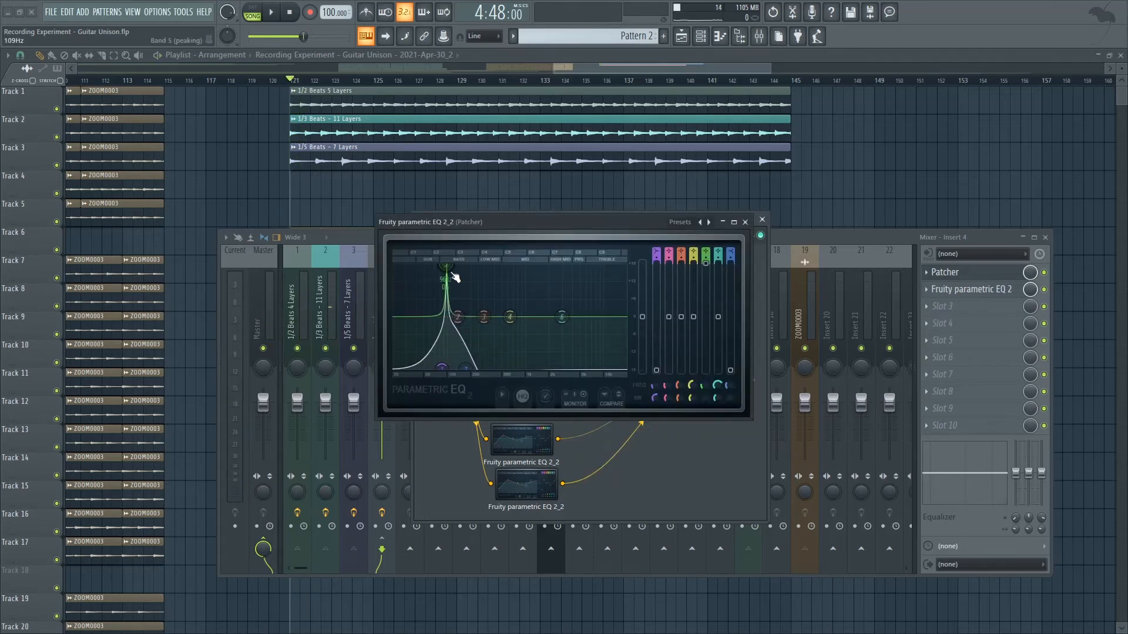
key("space")
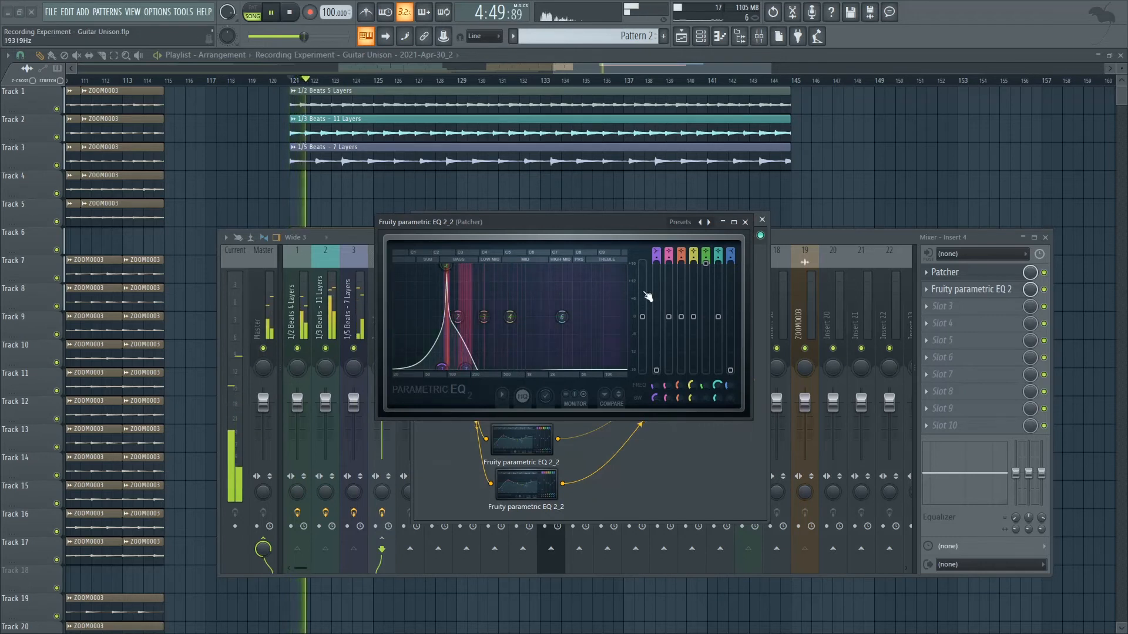
left_click(745, 222)
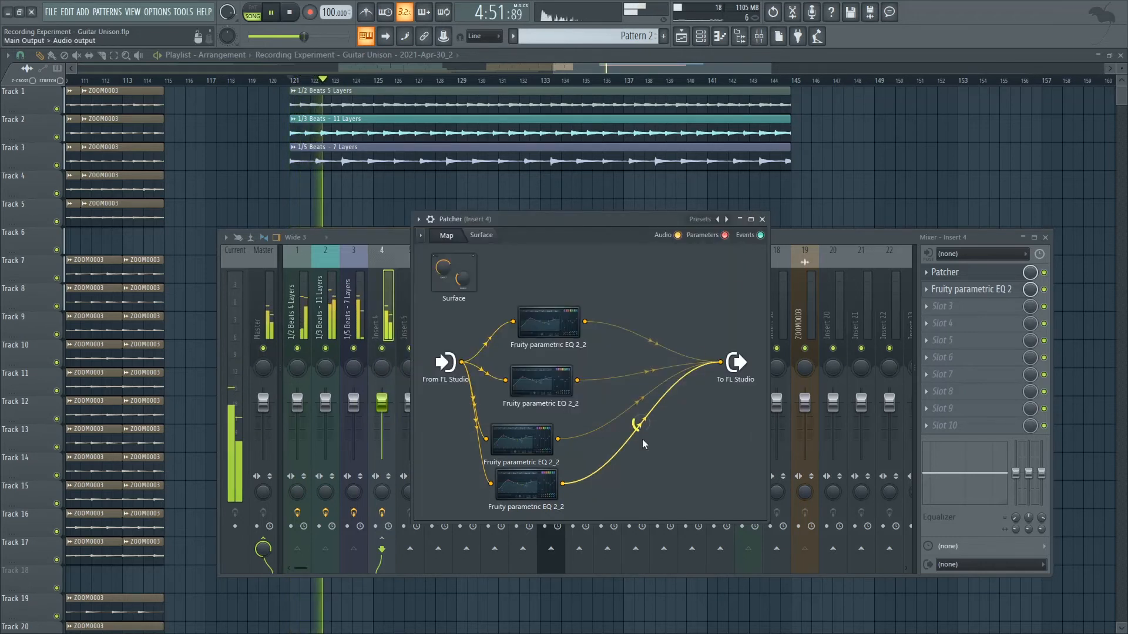
key("space")
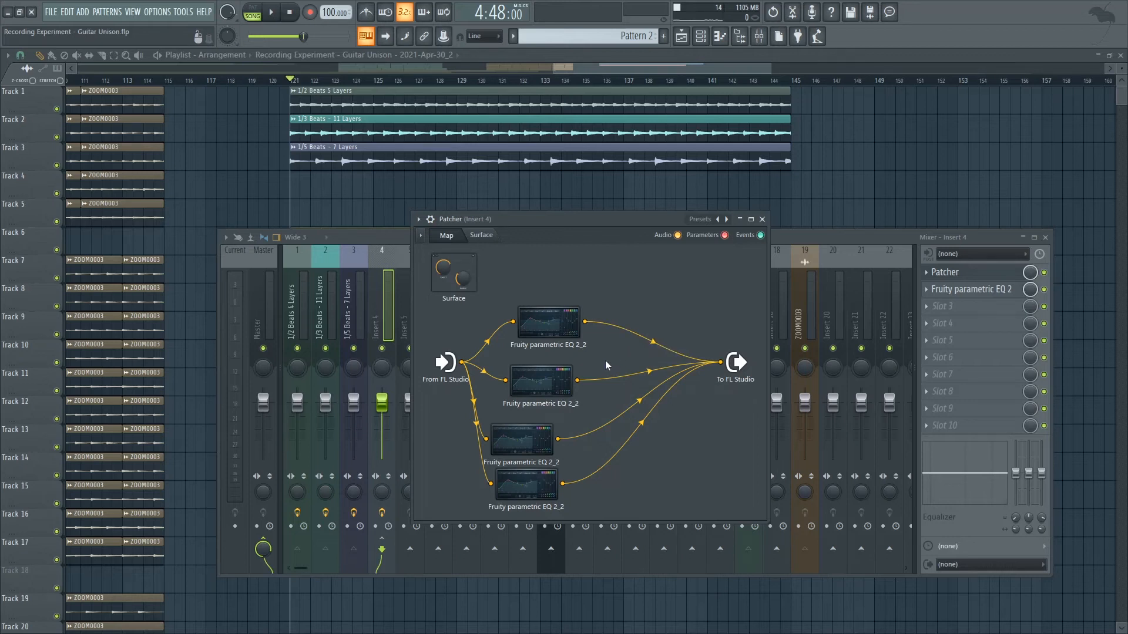
Play the layers from bar 121 through all four Patcher EQs, first with and again without Insert 4's Fruity parametric EQ 2.
key("space")
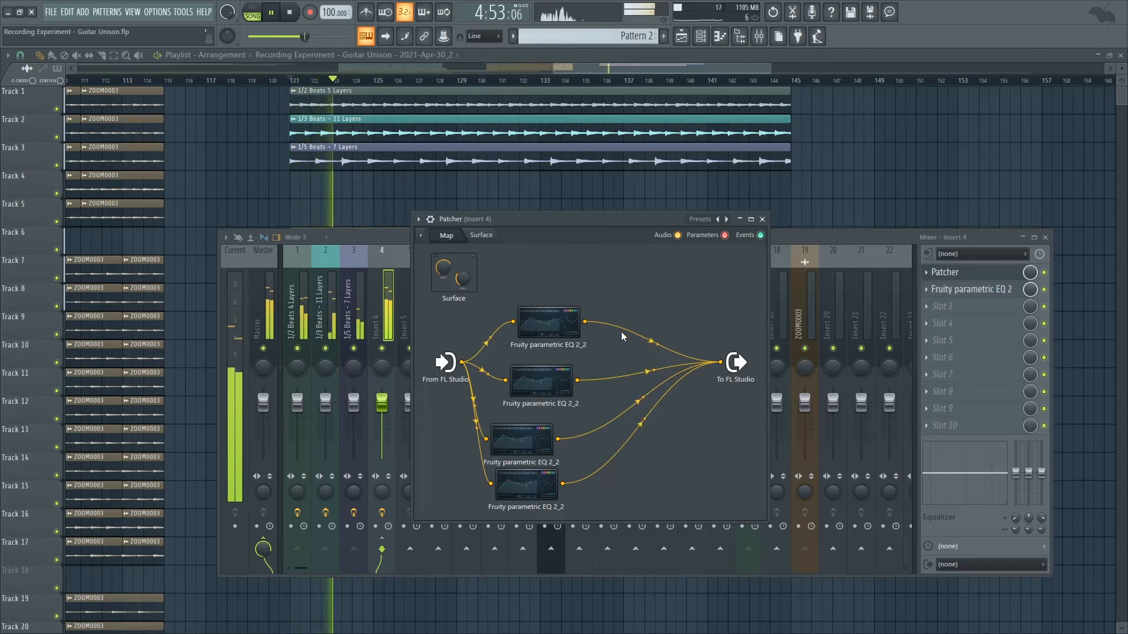
key("space")
left_click(1017, 296)
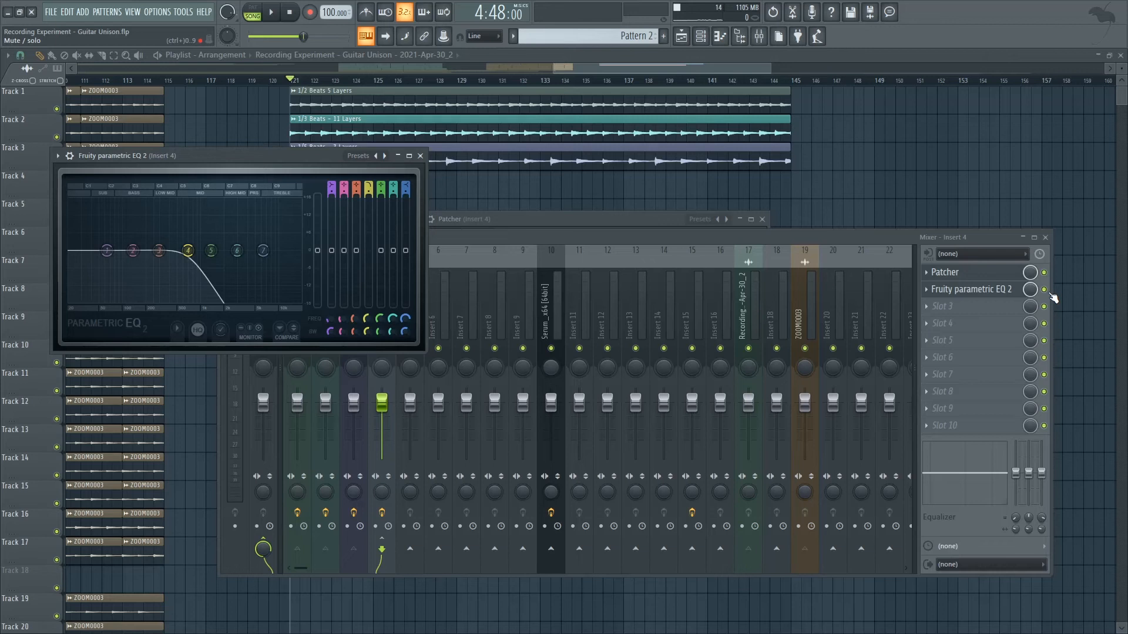
left_click(1049, 292)
key("space")
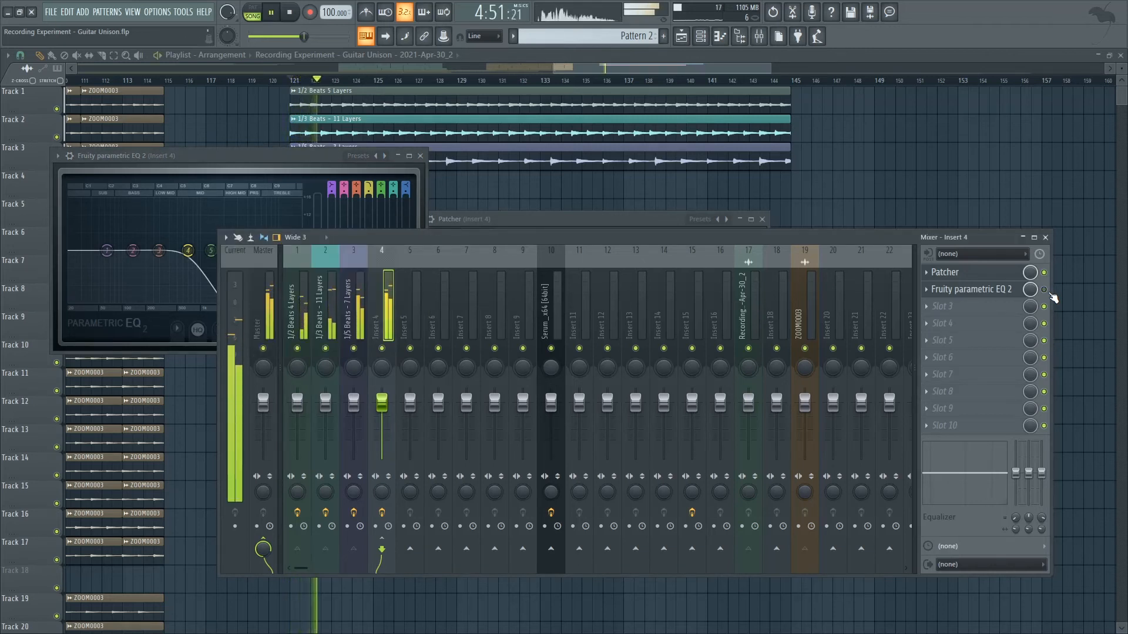
key("space")
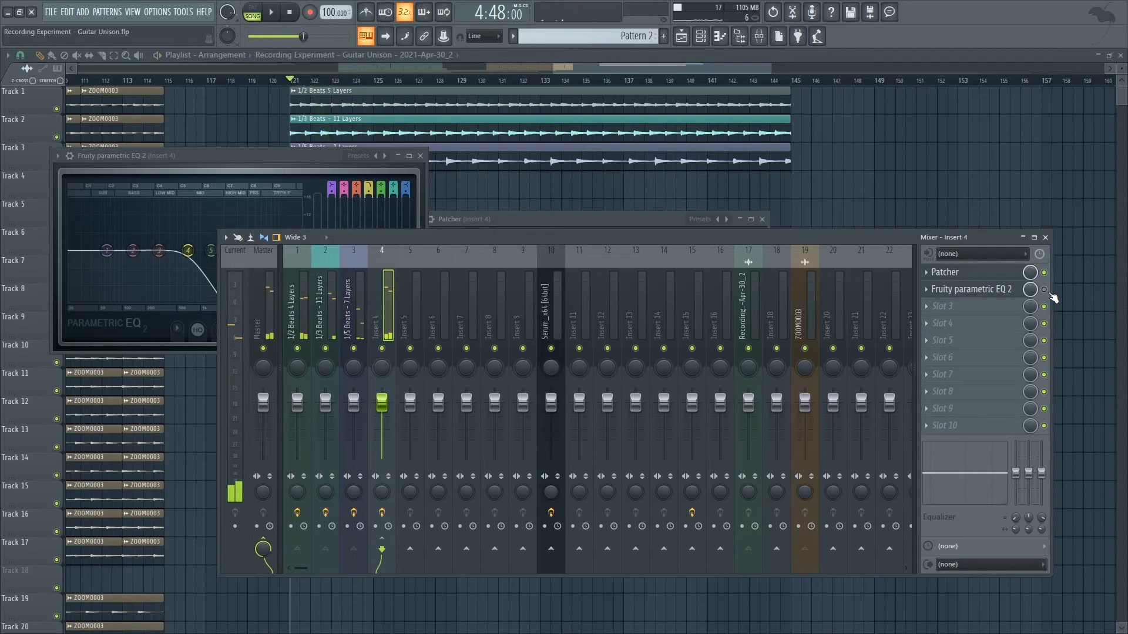
Re-enable Insert 4's Fruity parametric EQ 2 and replay the layers from bar 121 while viewing its frequency display.
left_click(1022, 292)
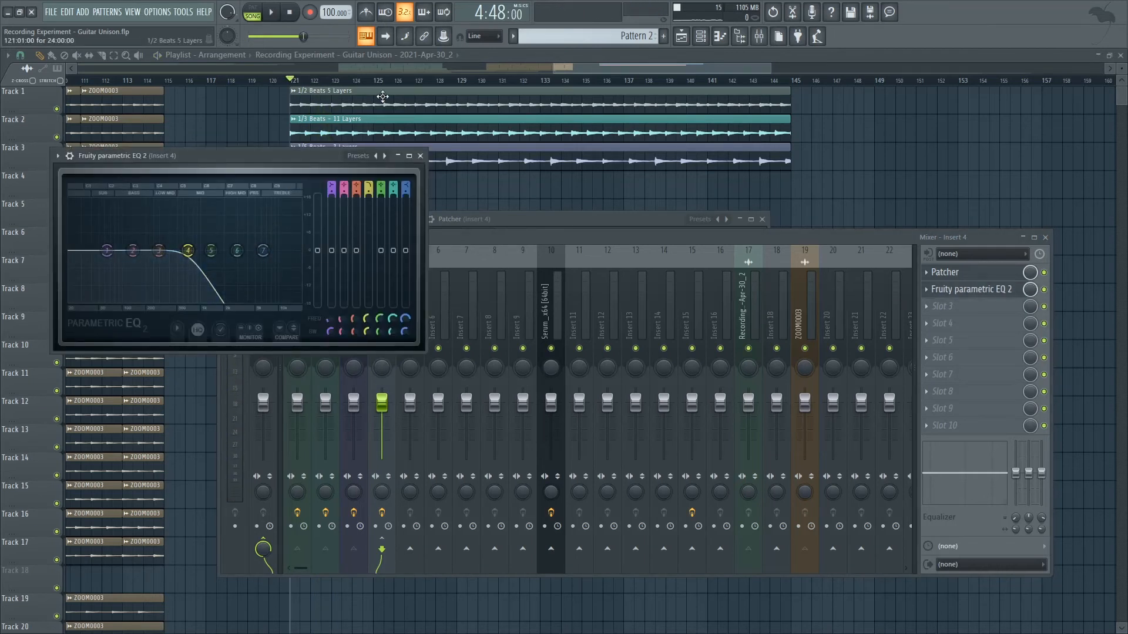
key("space")
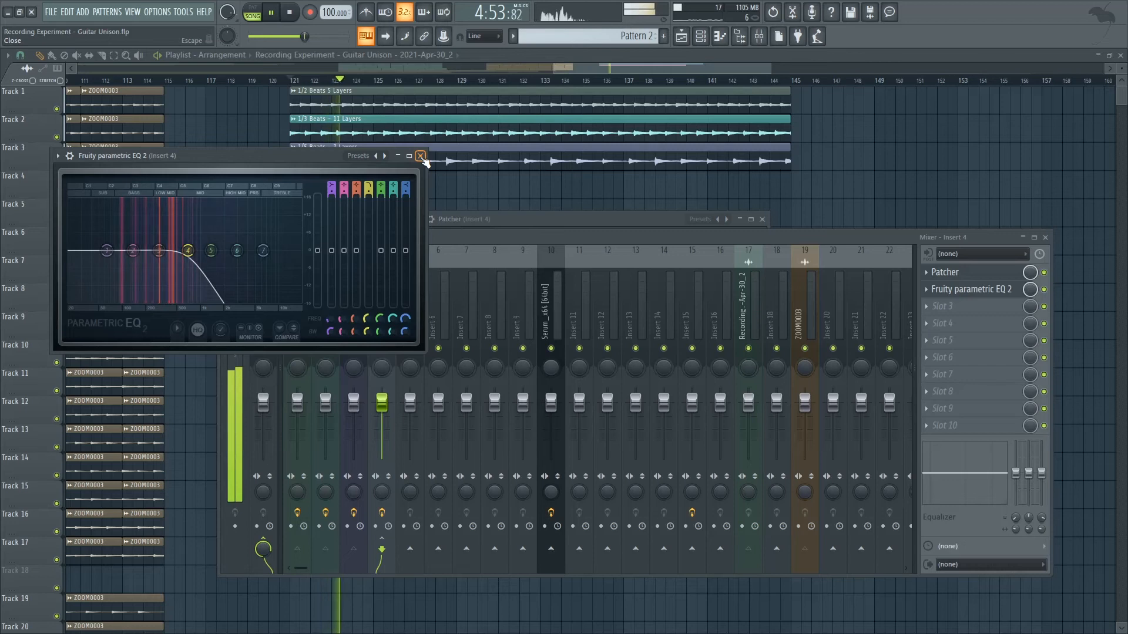
left_click(419, 156)
left_click_drag(481, 234, 473, 237)
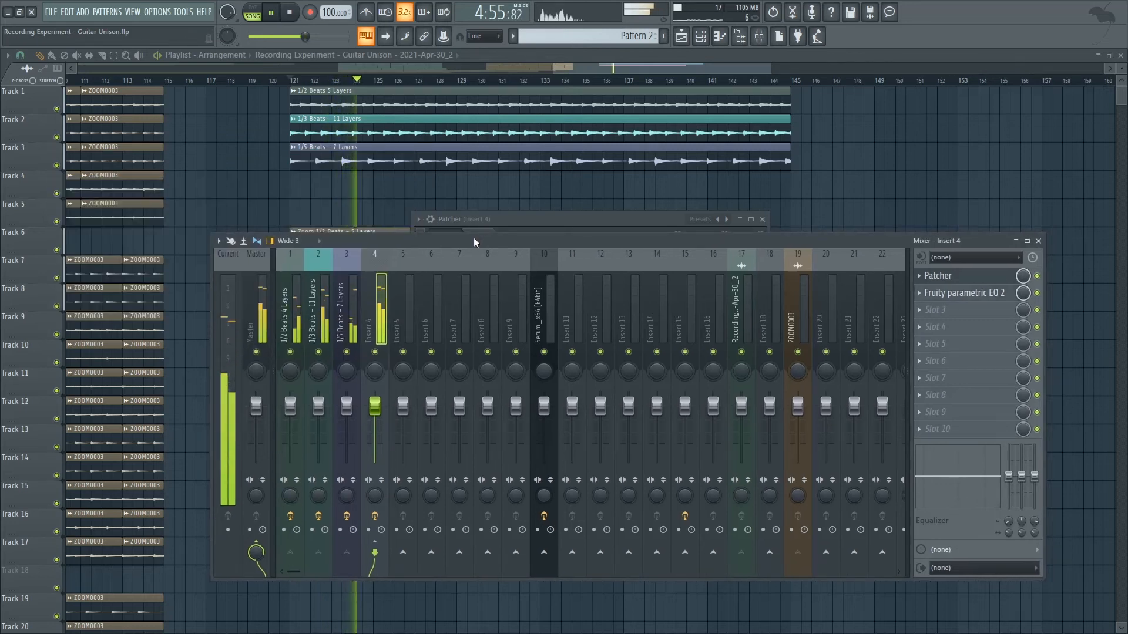
key("space")
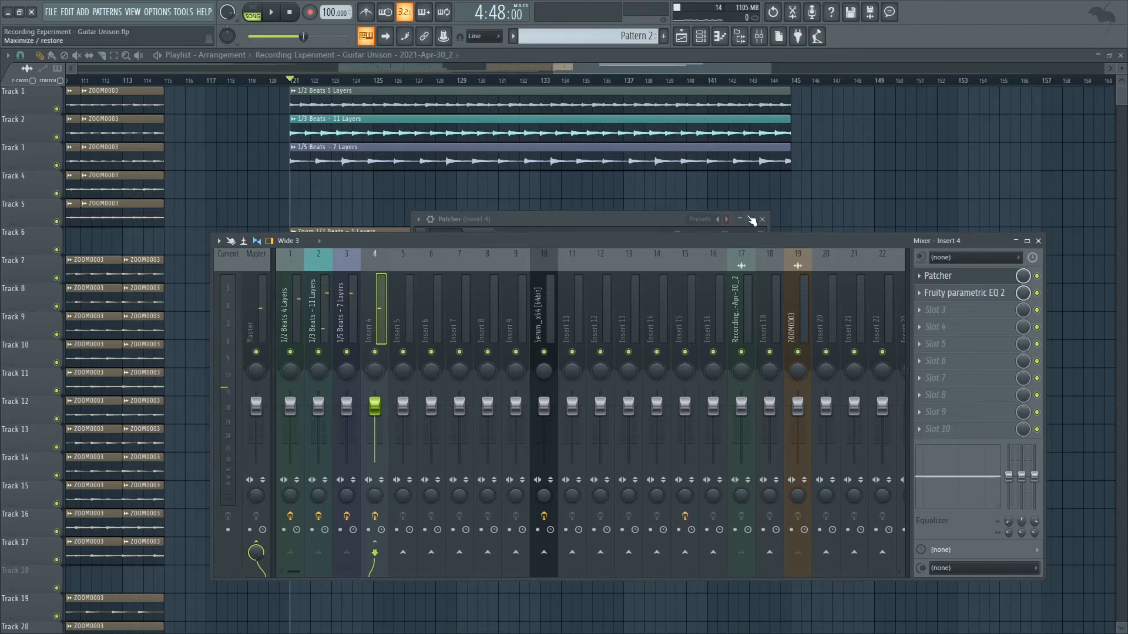
Put away the Patcher and mixer, and inspect the time-stretching settings of the 1/2, 1/3 and 1/5 Beats audio channels.
left_click(763, 219)
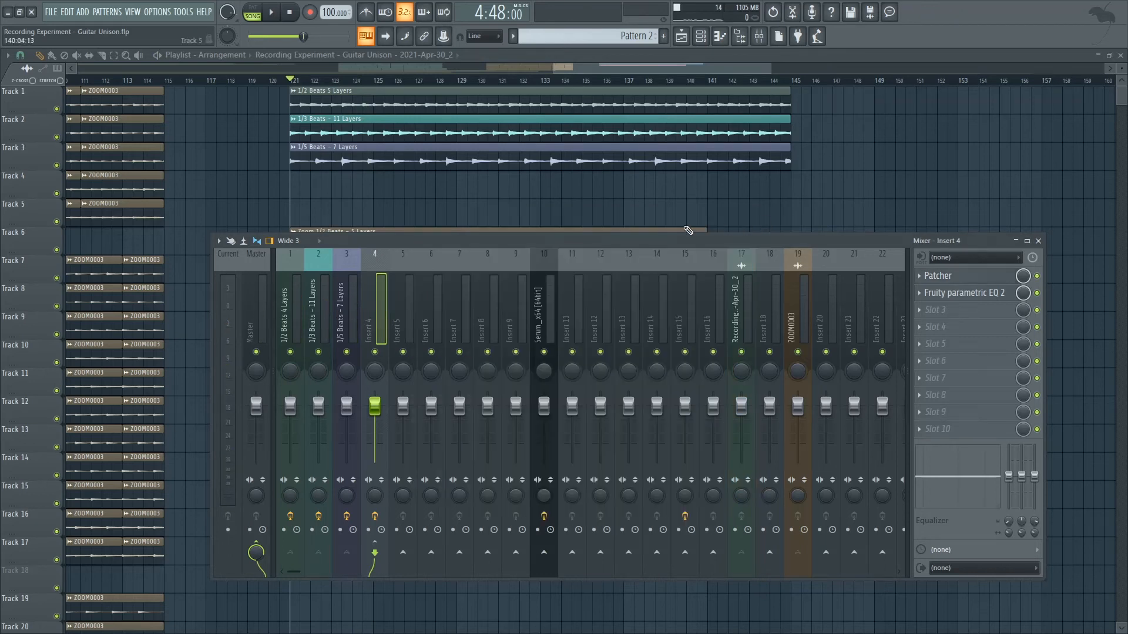
key("F9")
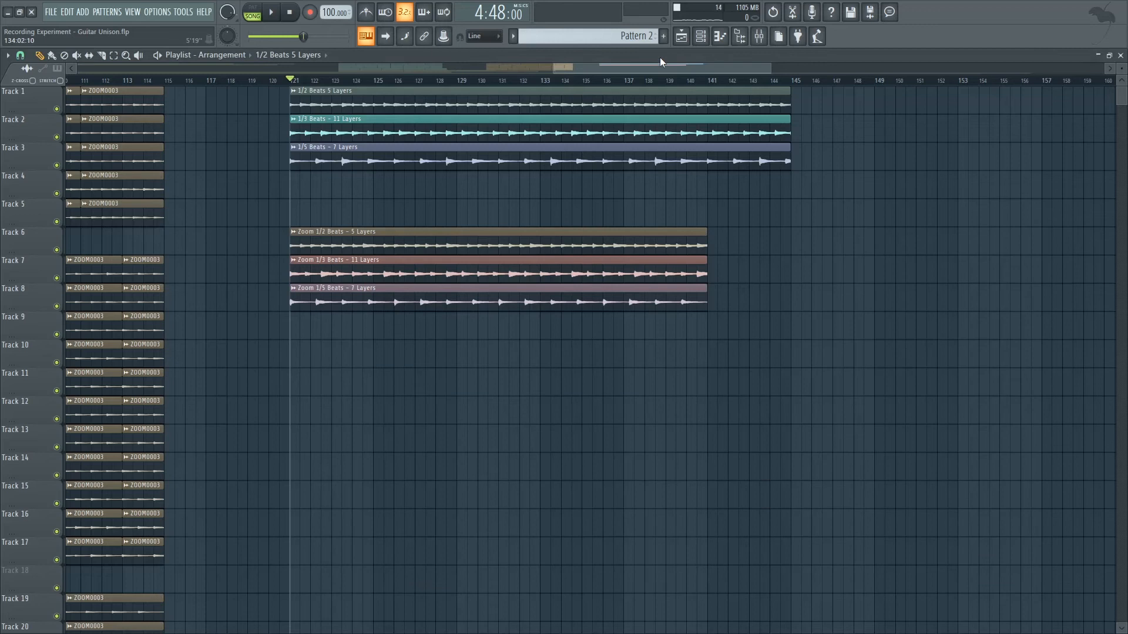
left_click(705, 43)
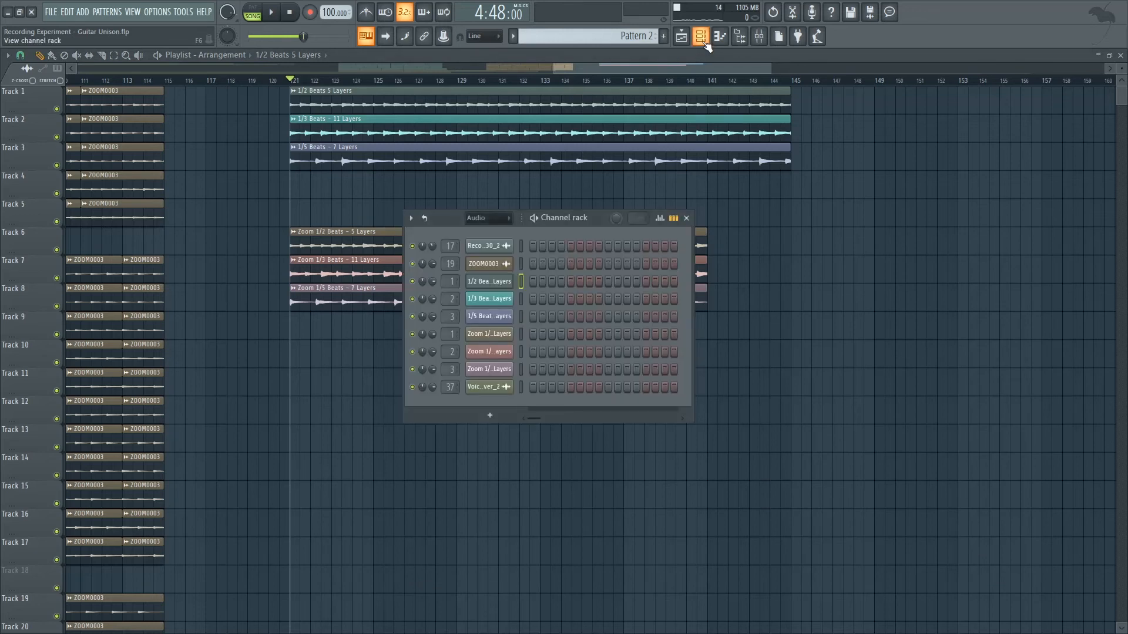
left_click(504, 282)
left_click(488, 301)
left_click(488, 317)
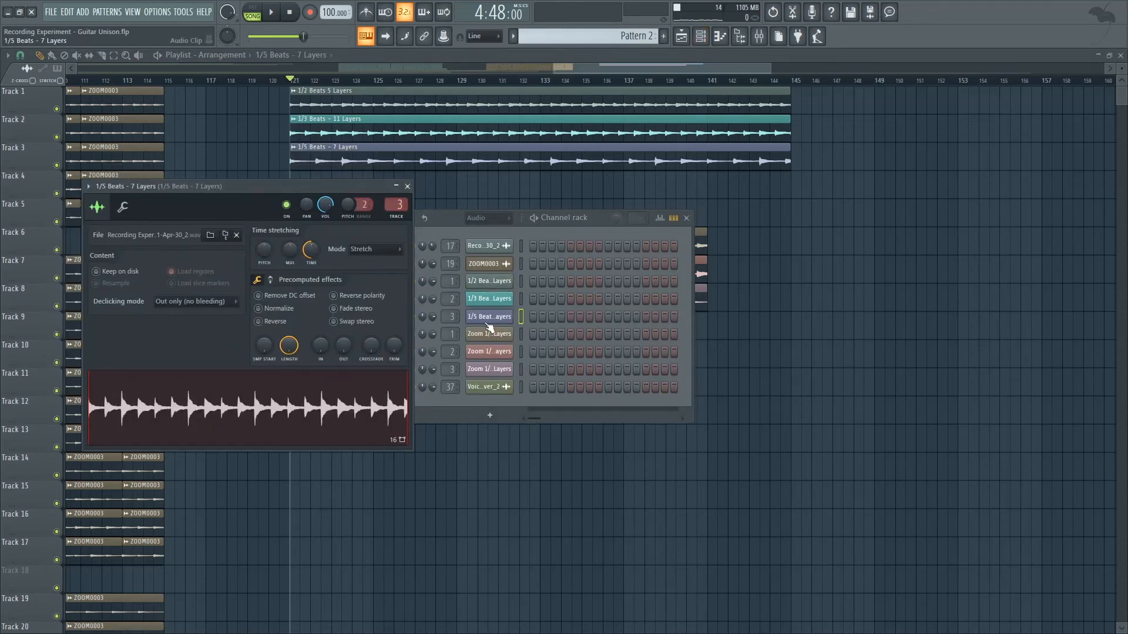
Set the project tempo to 150 BPM.
left_click_drag(552, 69, 351, 64)
right_click(332, 16)
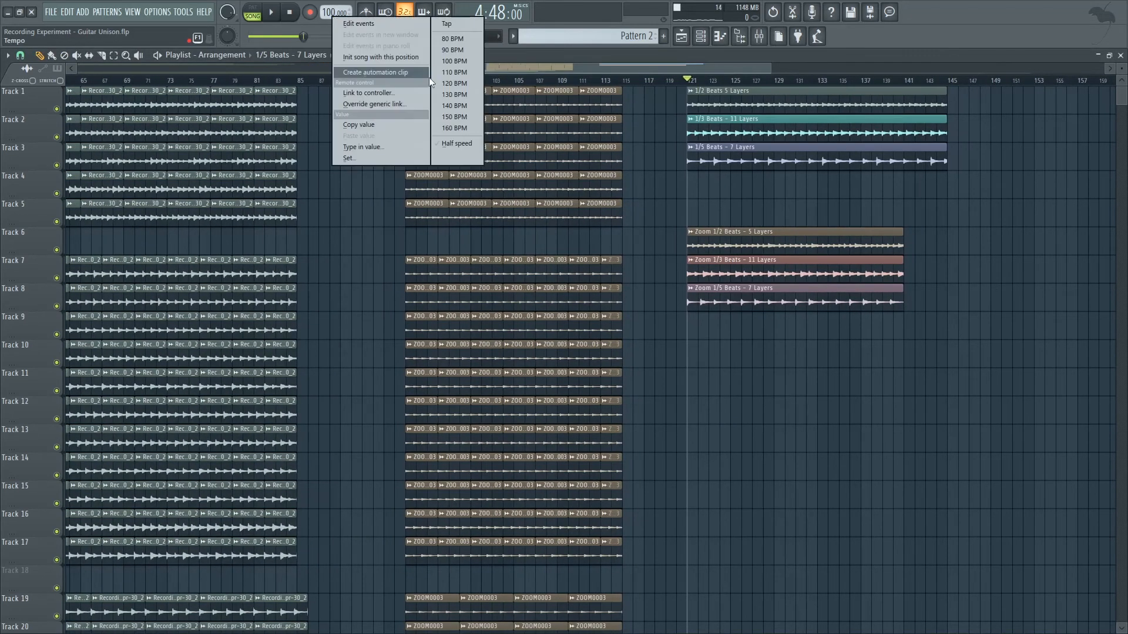
left_click(472, 122)
Compare the layers from bar 121 at 150 BPM with Insert 4's effects bypassed and enabled.
left_click(759, 37)
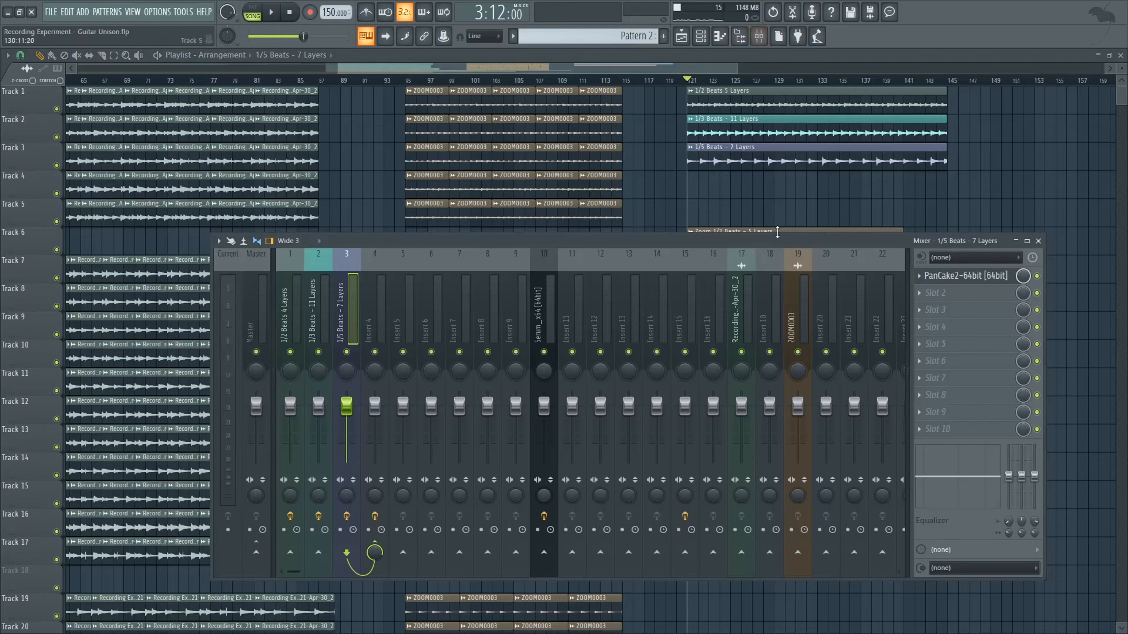
left_click(393, 300)
left_click(380, 306)
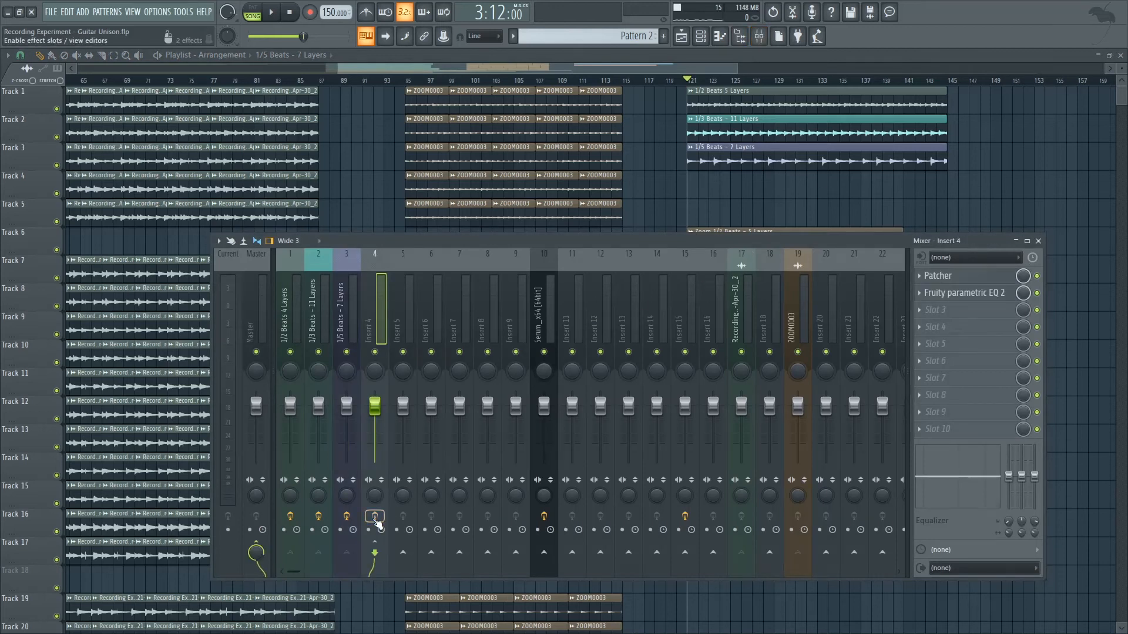
key("space")
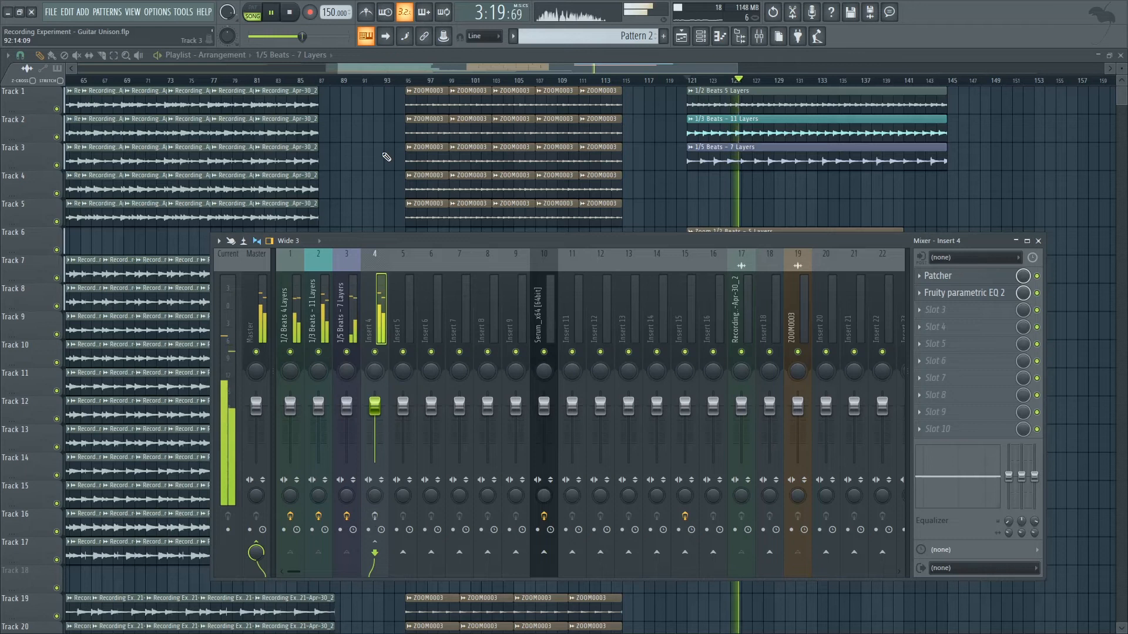
key("space")
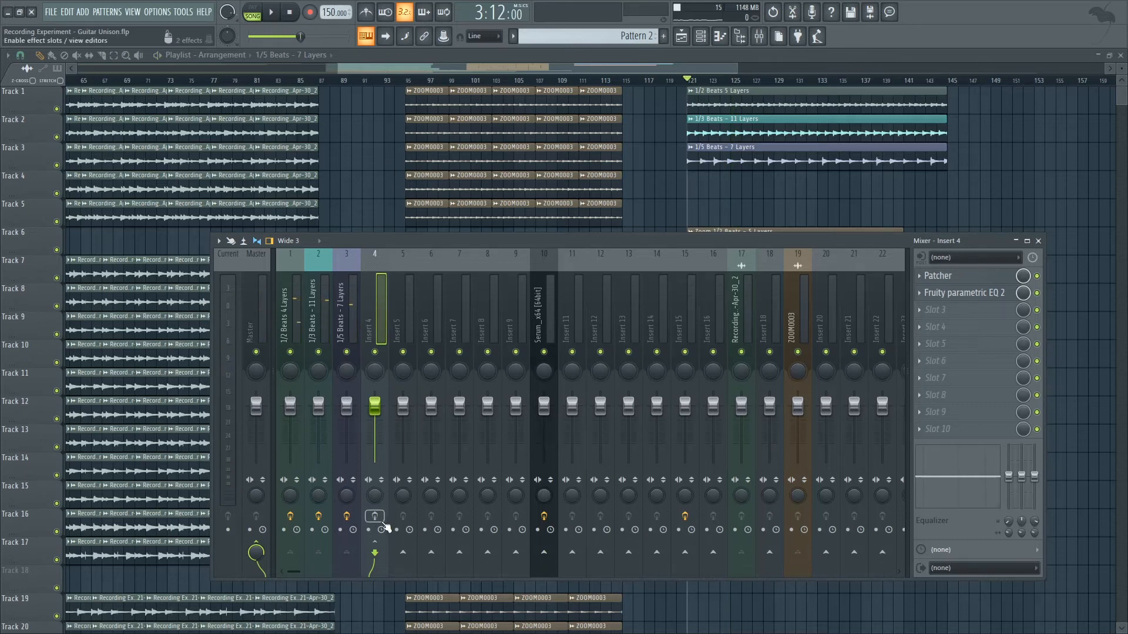
key("space")
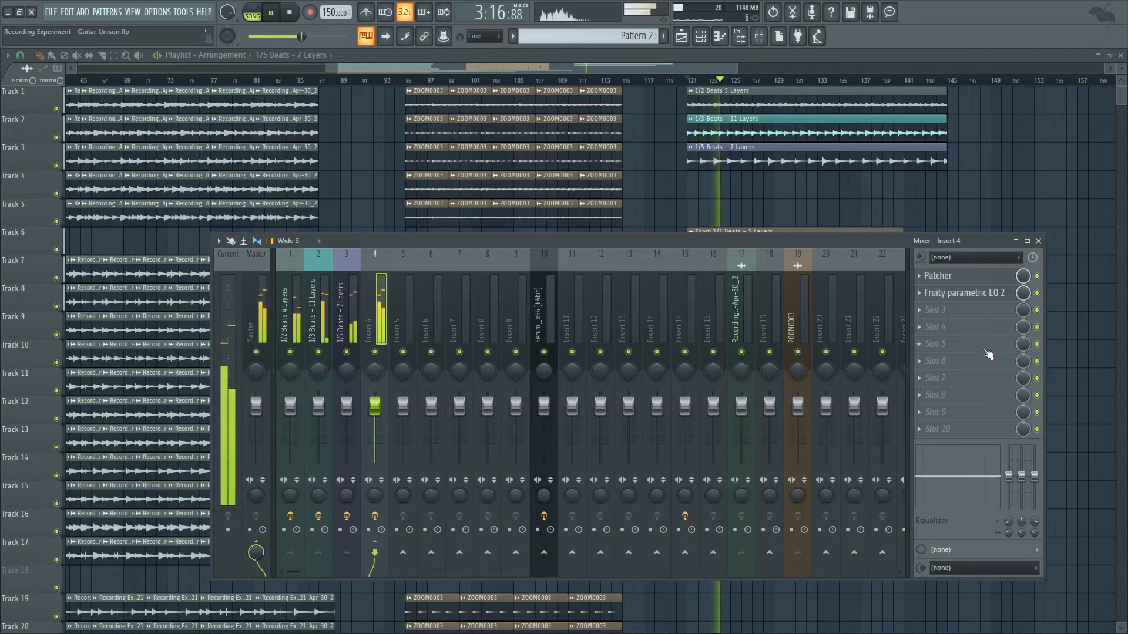
key("space")
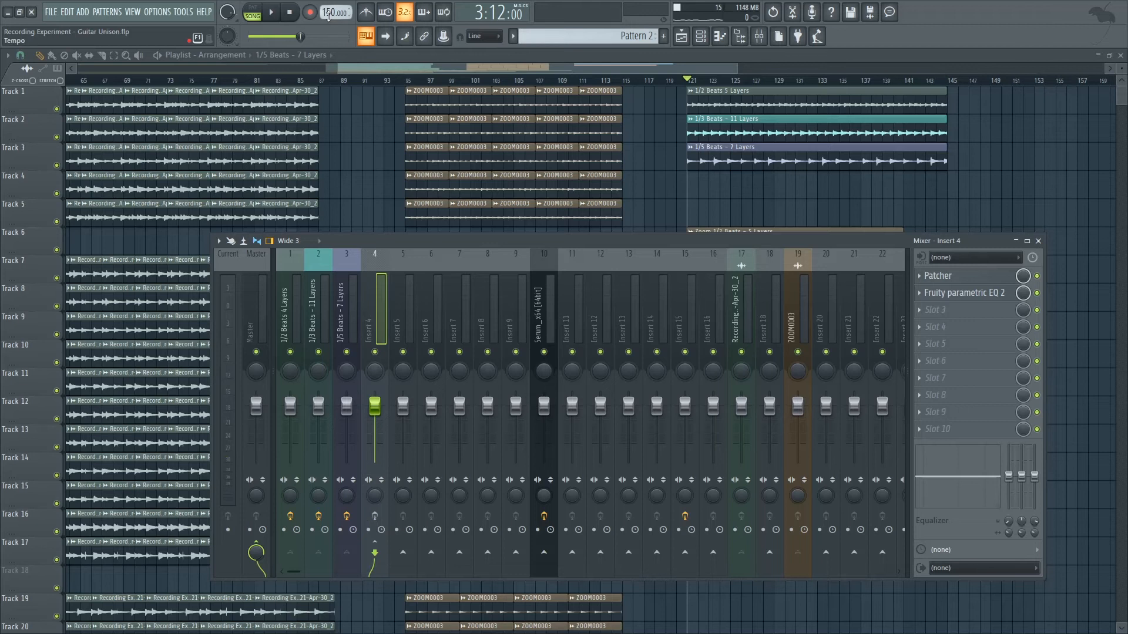
Raise the project tempo to 237 BPM.
right_click(328, 17)
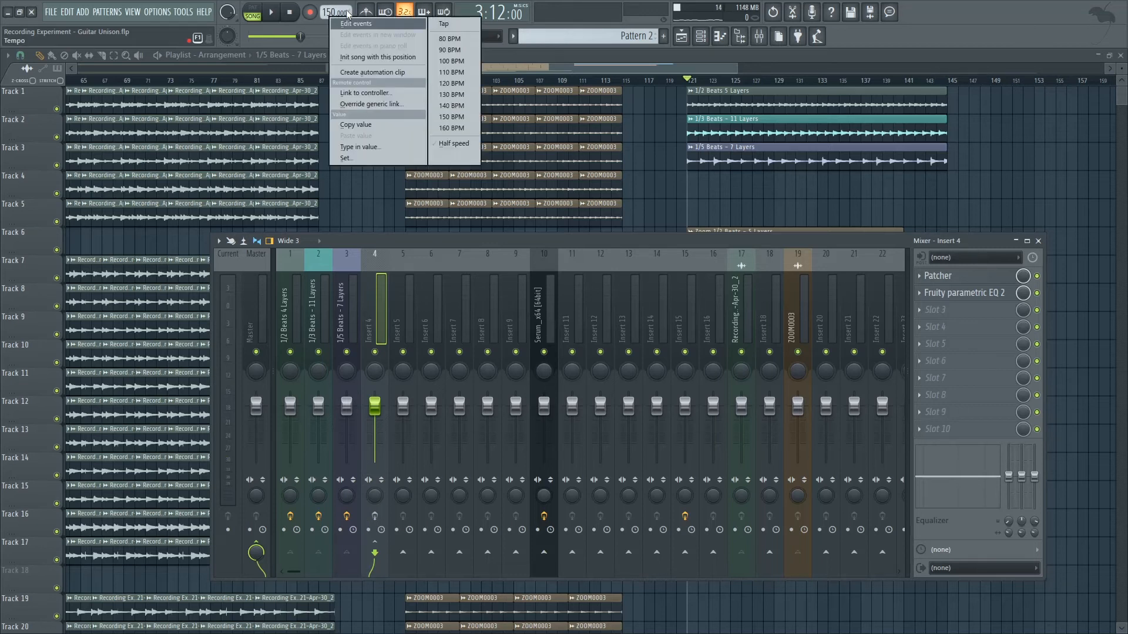
left_click(327, 12)
left_click_drag(327, 12, 328, 0)
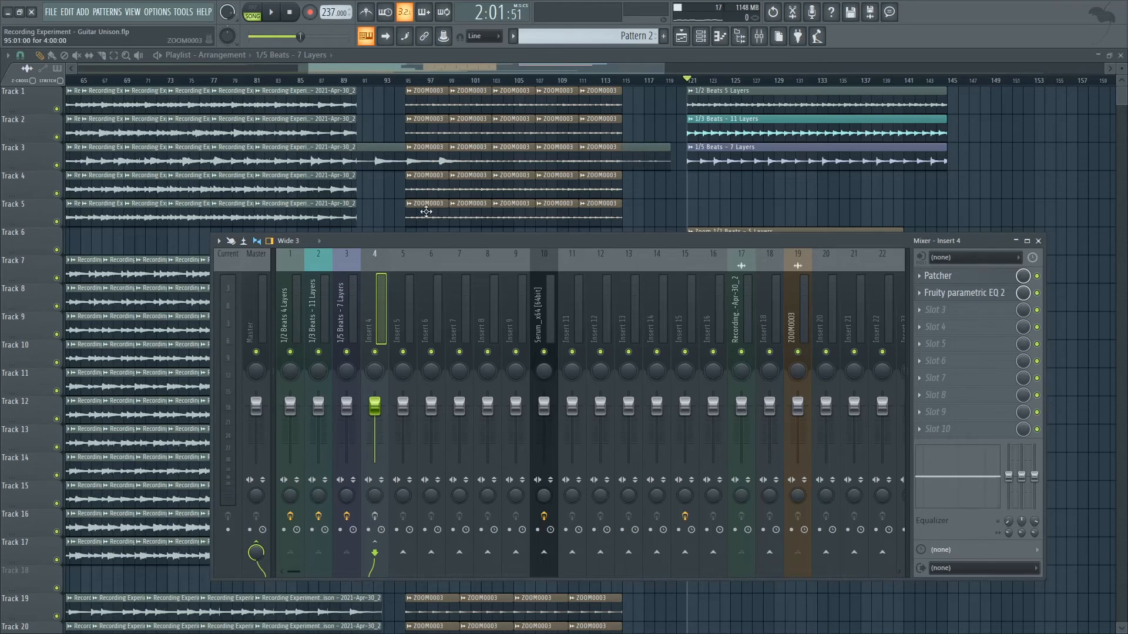
Play the layers from bar 121 at 237 BPM with Insert 4's effects bypassed, and again with them enabled.
key("space")
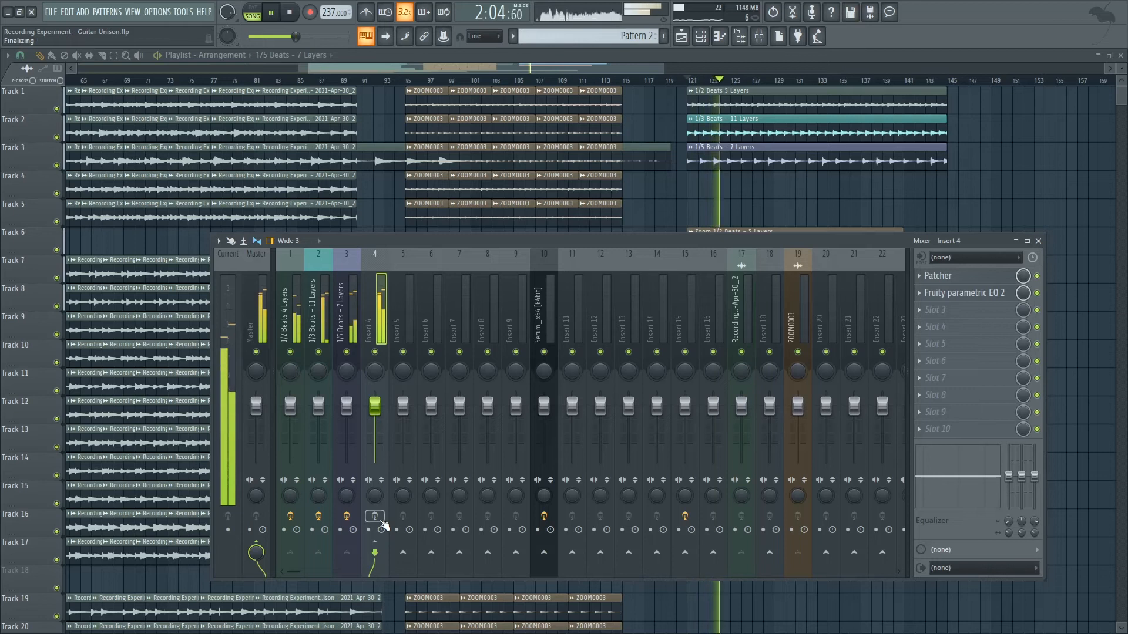
key("space")
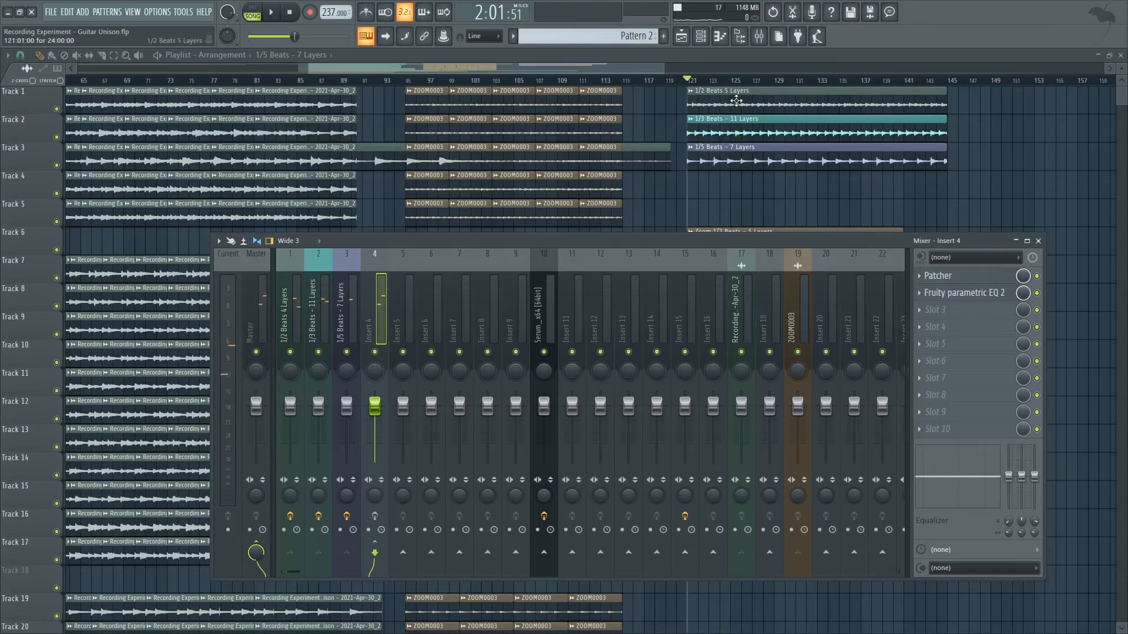
left_click(374, 517)
key("space")
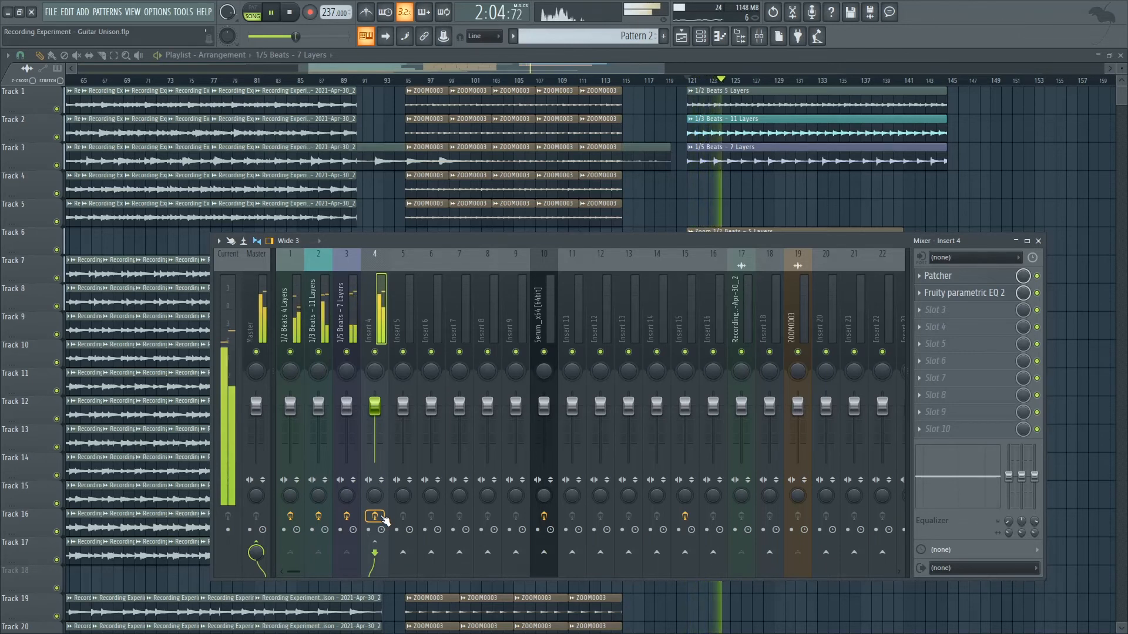
key("space")
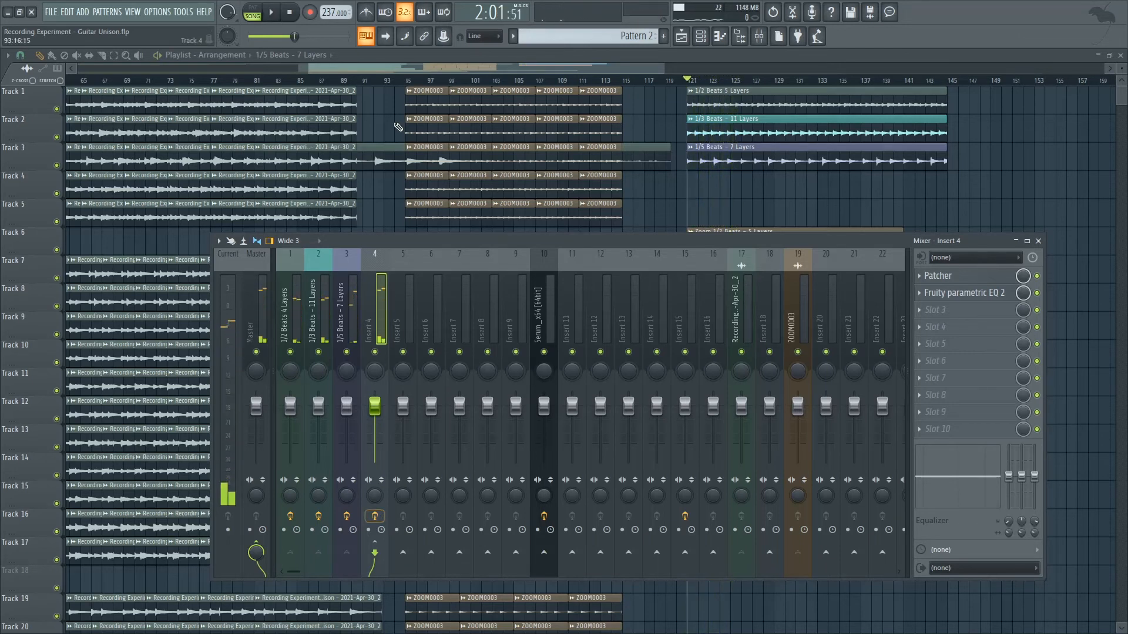
Lower the project tempo to 76 BPM and audition the layers from bar 121 with Insert 4's effects enabled.
right_click(328, 14)
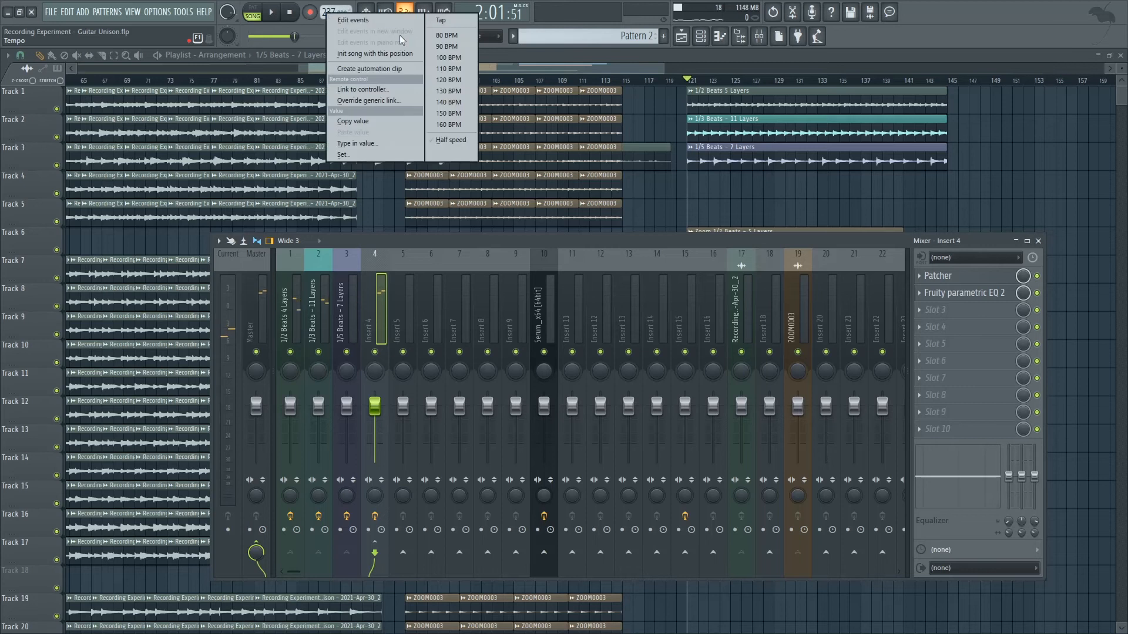
left_click(447, 46)
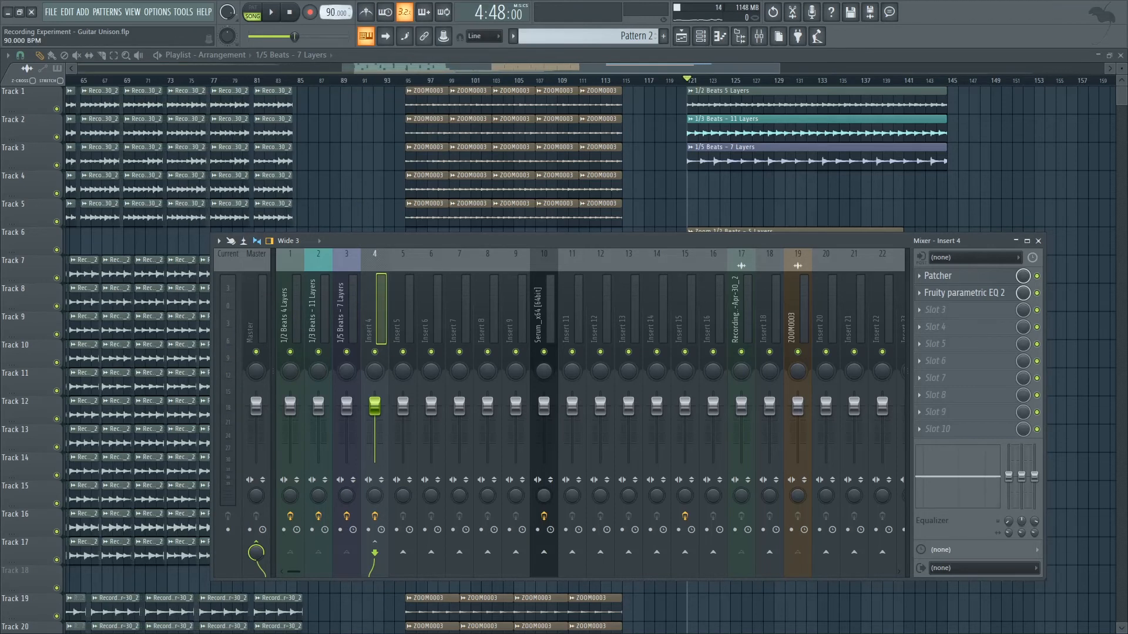
left_click_drag(332, 13, 331, 21)
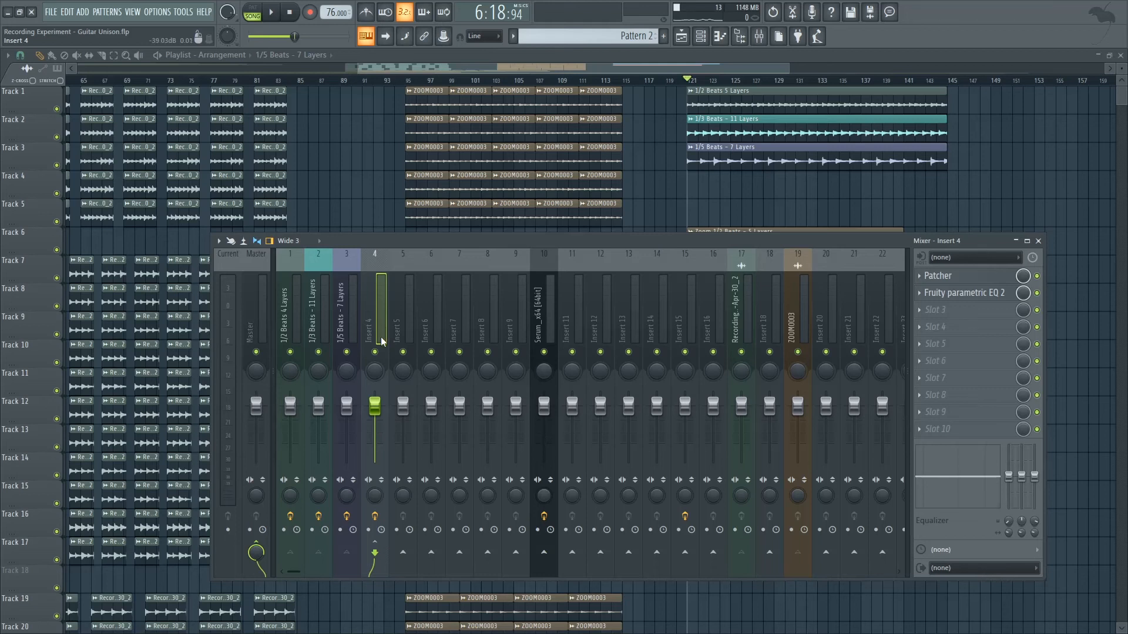
key("space")
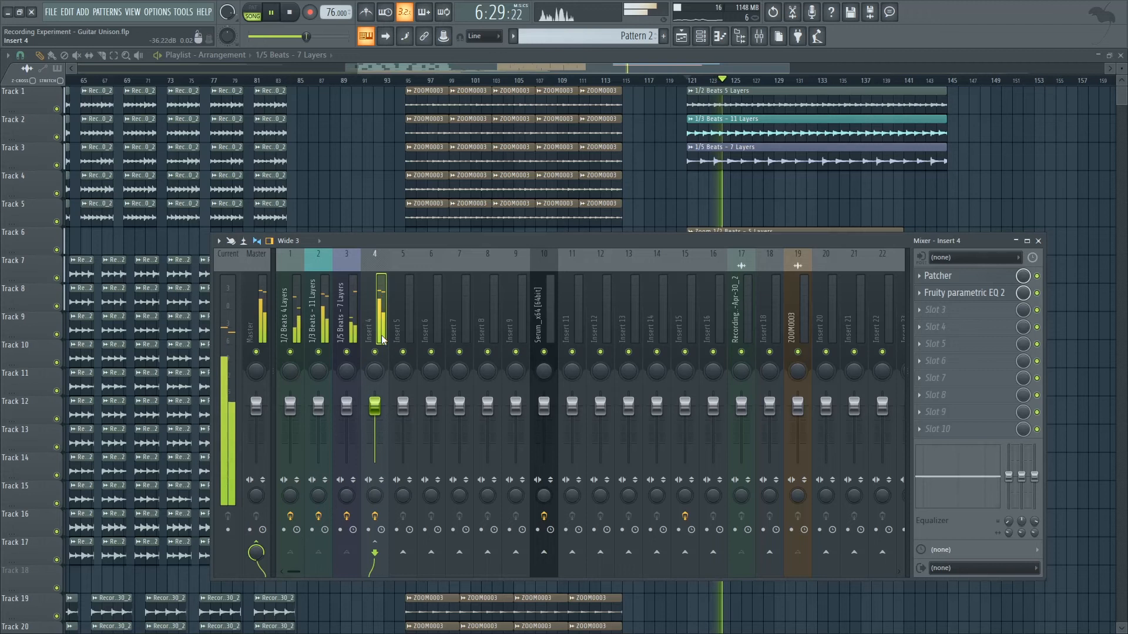
key("space")
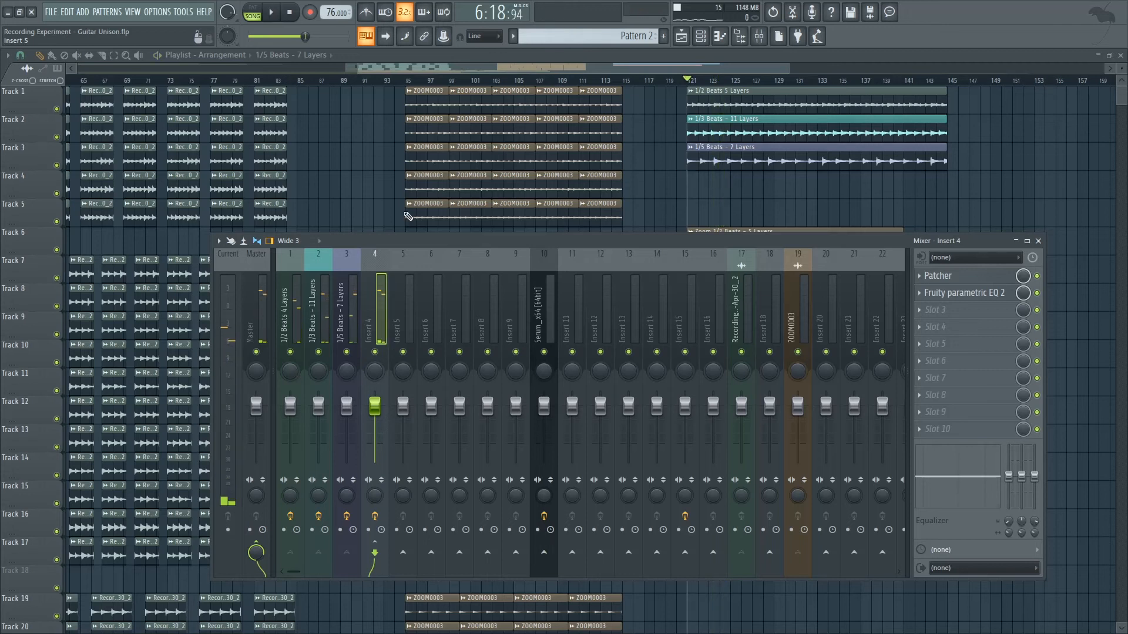
Return the project tempo to 100 BPM and hide the mixer to show the whole arrangement.
right_click(327, 14)
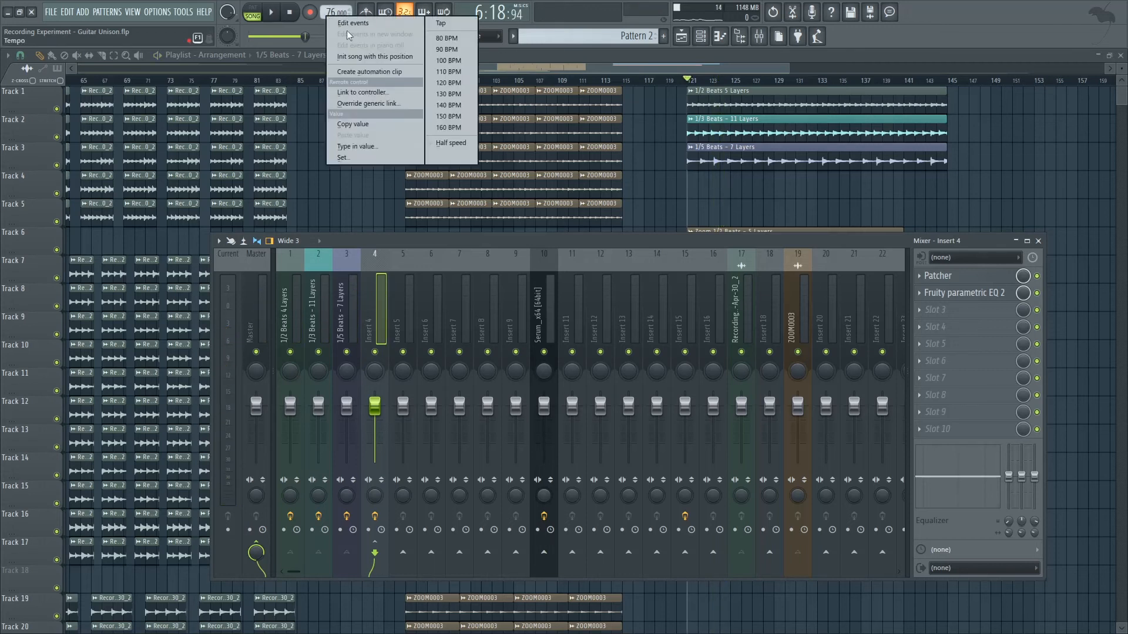
left_click(461, 62)
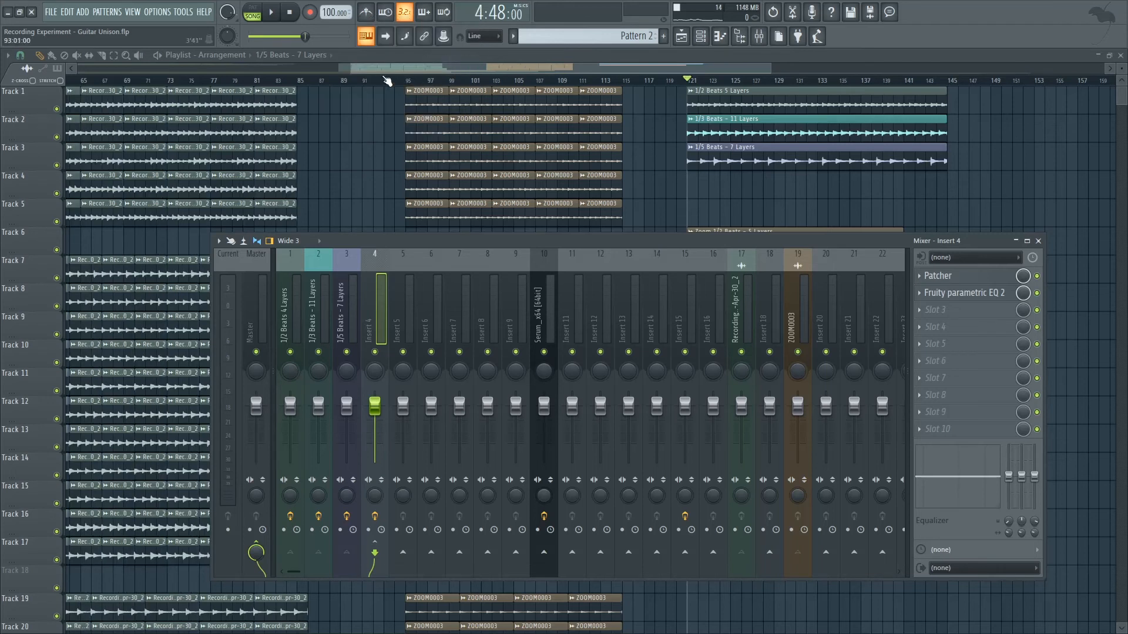
left_click_drag(346, 71, 242, 70)
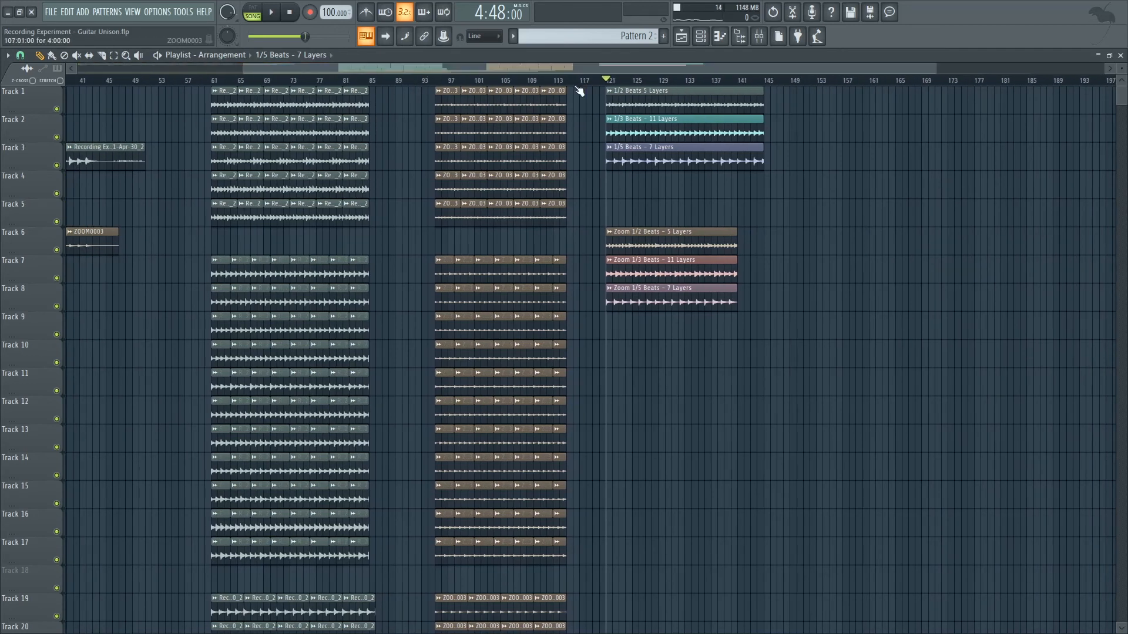
left_click(760, 39)
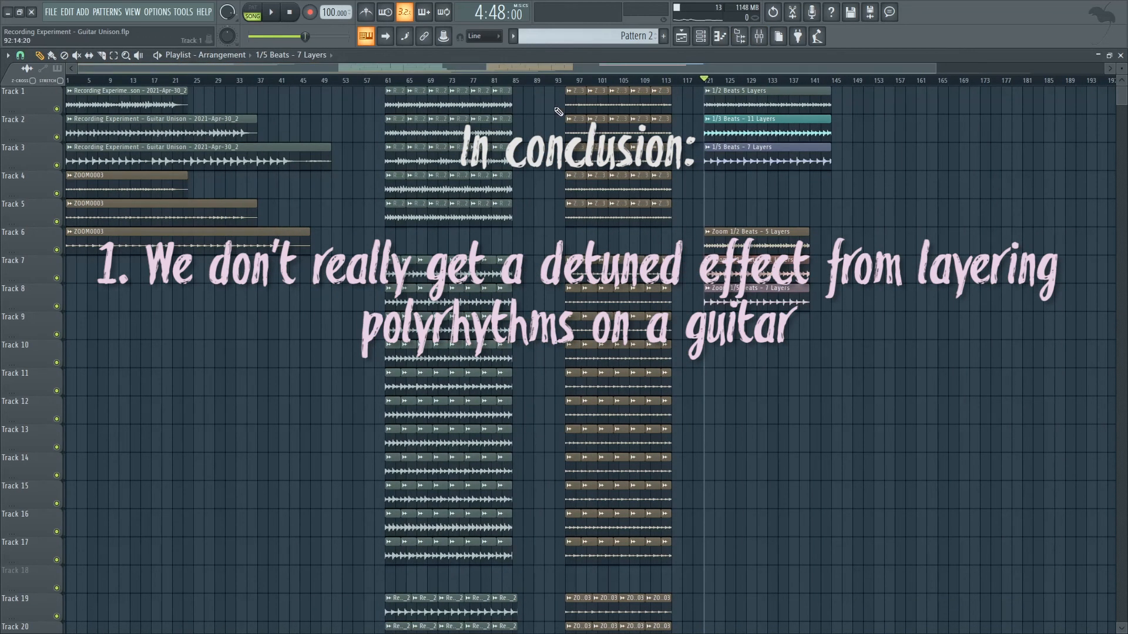
scroll(617, 329, "down", 3)
scroll(642, 529, "up", 3)
scroll(654, 456, "up", 1)
left_click_drag(357, 68, 357, 101)
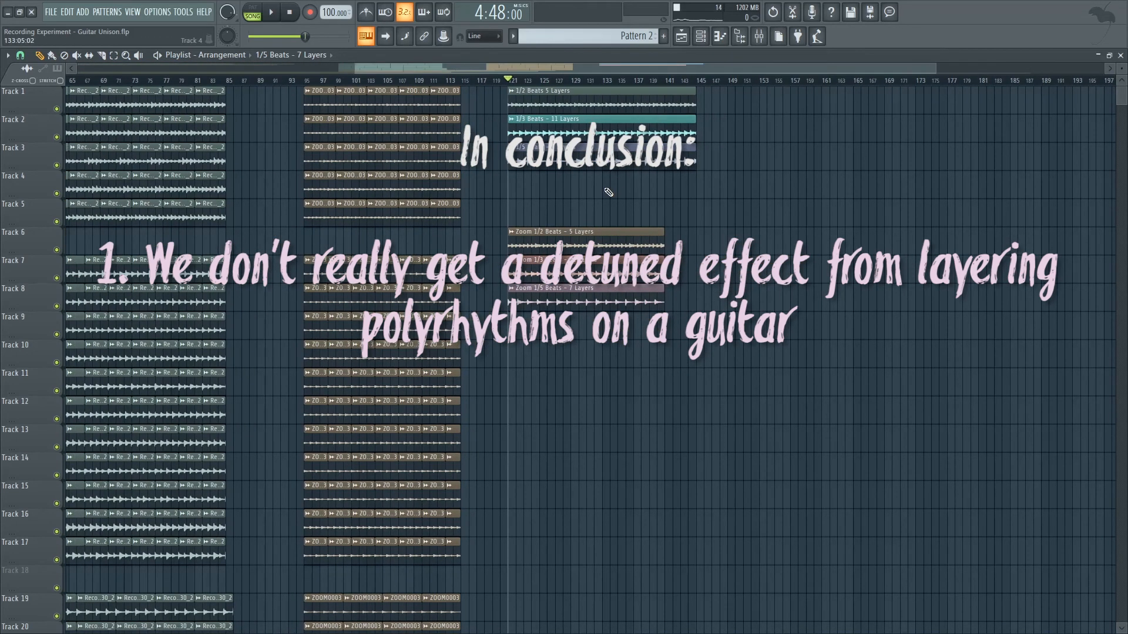
Examine how the attacks of the stacked ZOOM0003 takes line up around bar 99, comparing them with the merged layers at bar 121.
left_click_drag(840, 68, 778, 69)
scroll(643, 134, "up", 6)
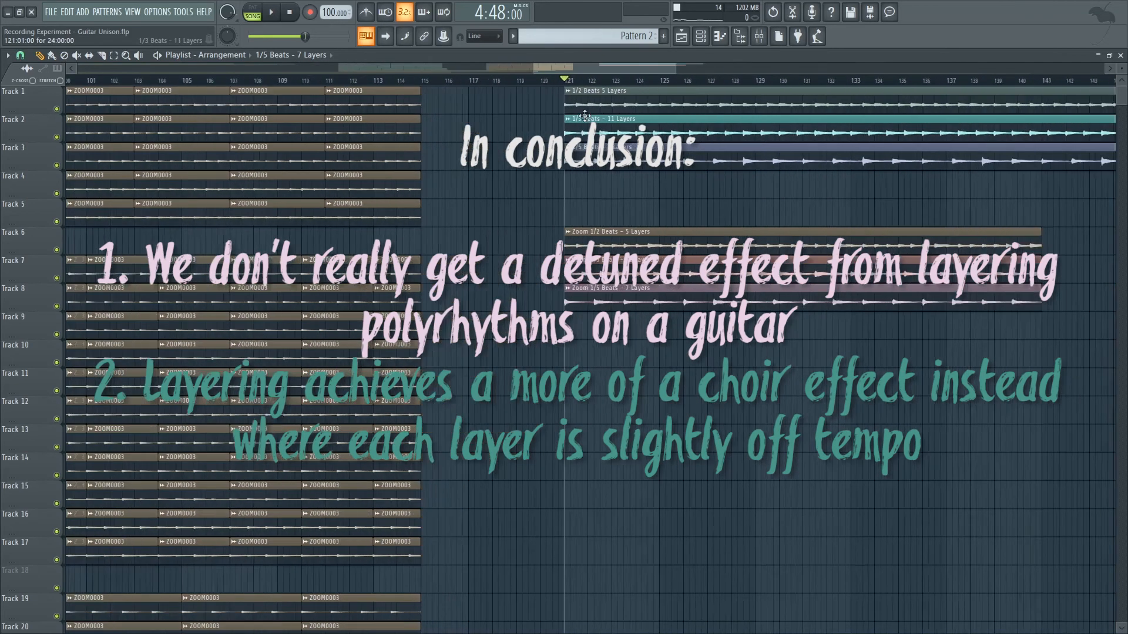
scroll(585, 114, "up", 5)
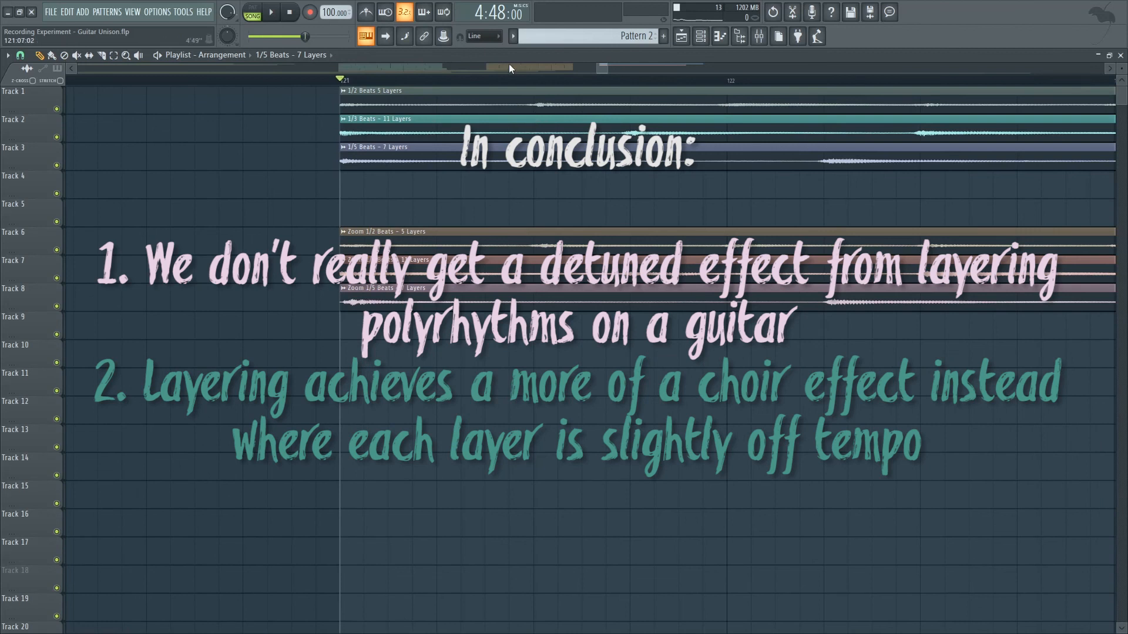
scroll(601, 69, "down", 4)
left_click_drag(601, 67, 505, 77)
scroll(581, 112, "up", 5)
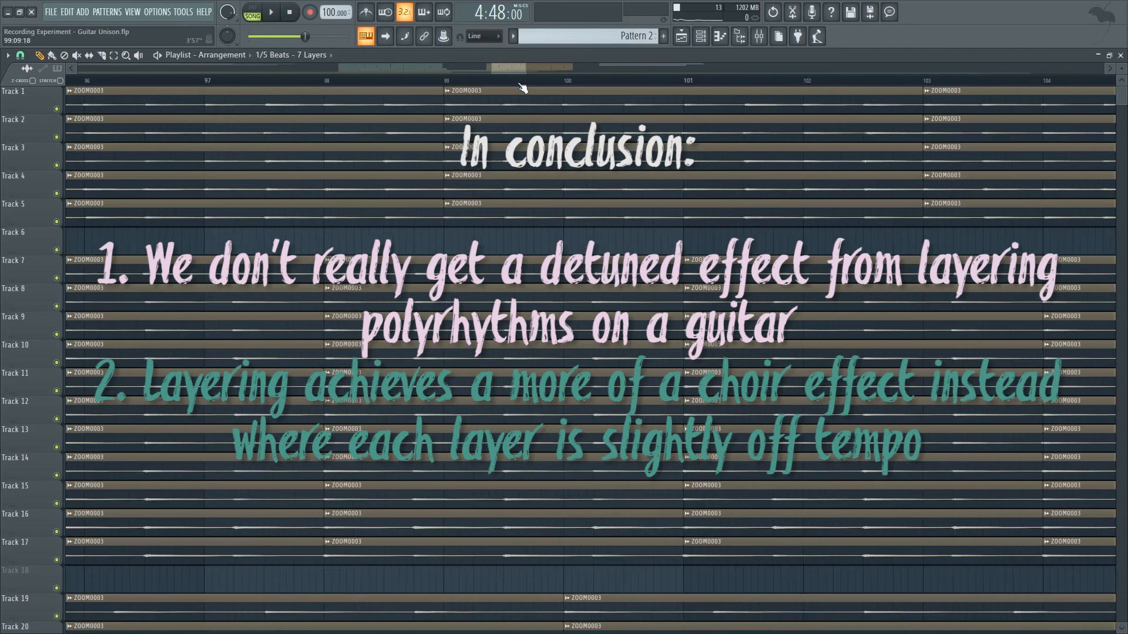
scroll(912, 101, "up", 3)
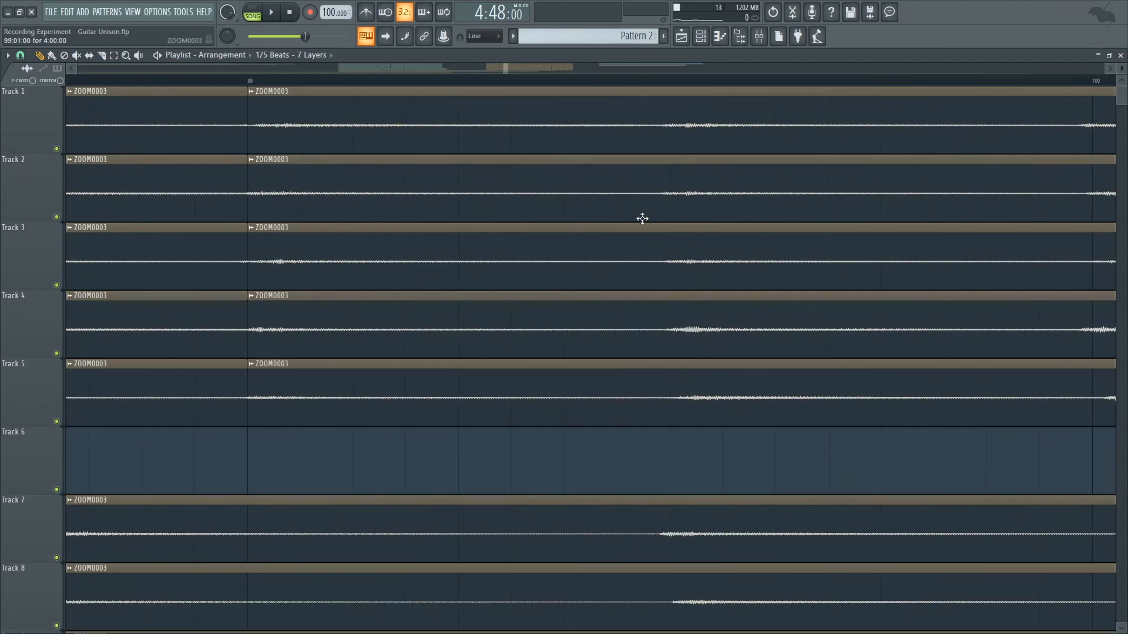
scroll(697, 341, "down", 5)
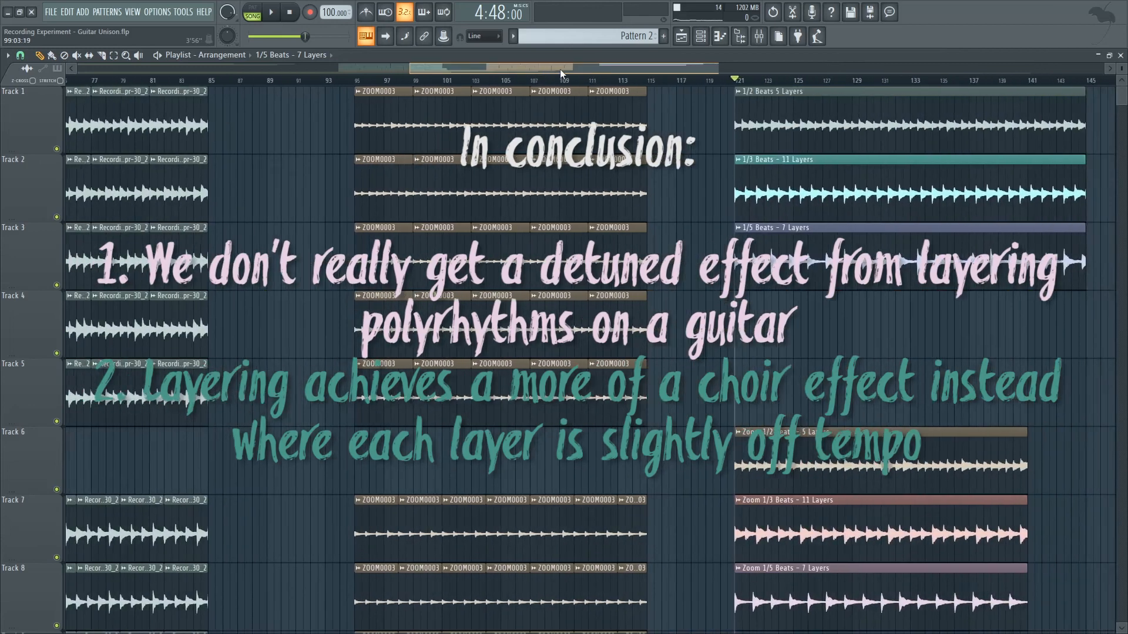
Show the ZOOM0003 takes beside the merged layers from bar 121 with shorter playlist tracks, and bring up the mixer.
left_click_drag(560, 70, 623, 69)
scroll(453, 170, "up", 5)
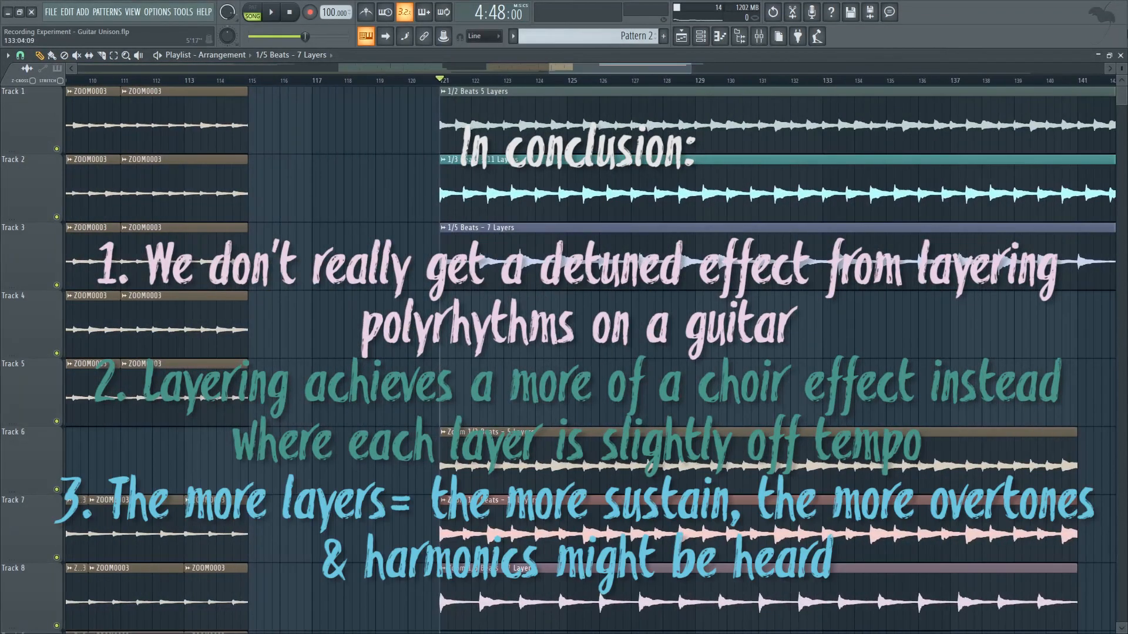
left_click_drag(1120, 69, 1121, 85)
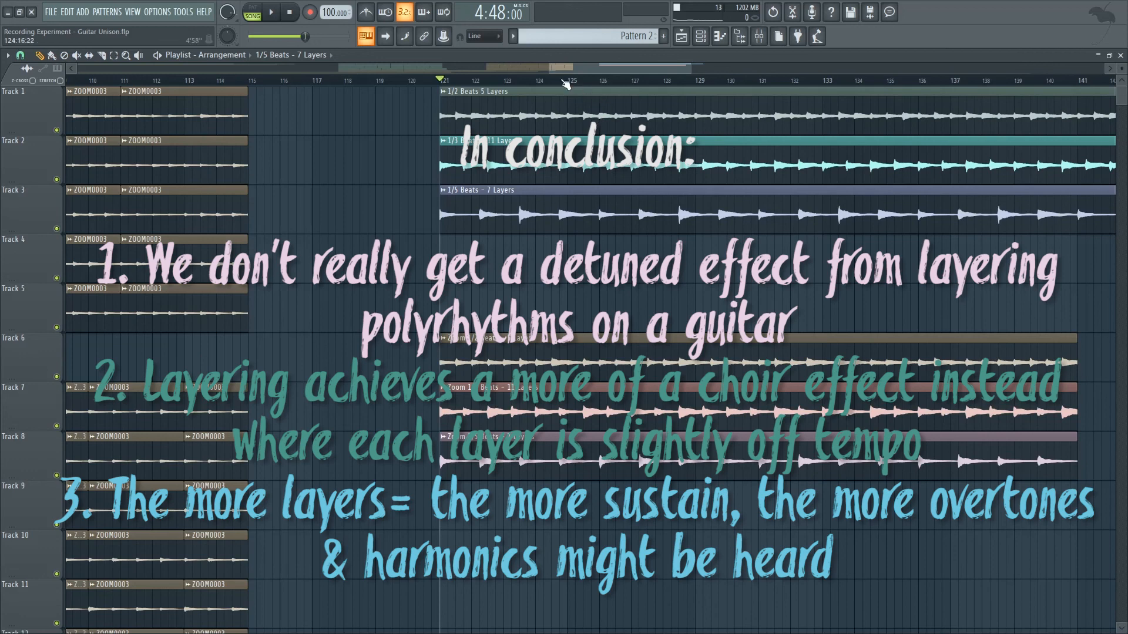
left_click_drag(548, 69, 488, 71)
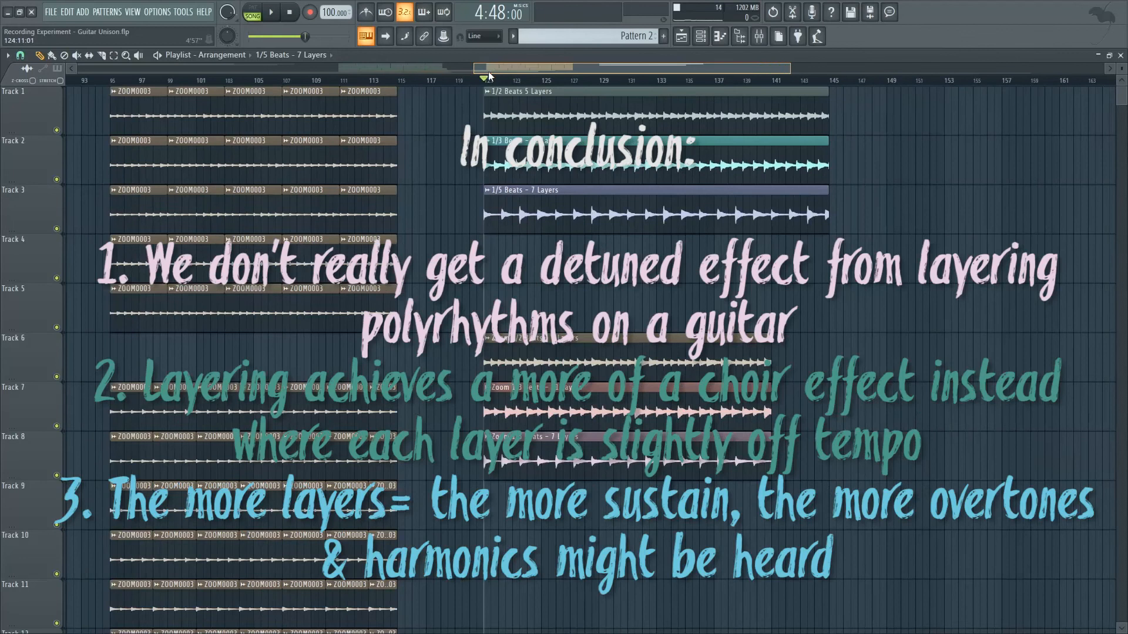
left_click(760, 40)
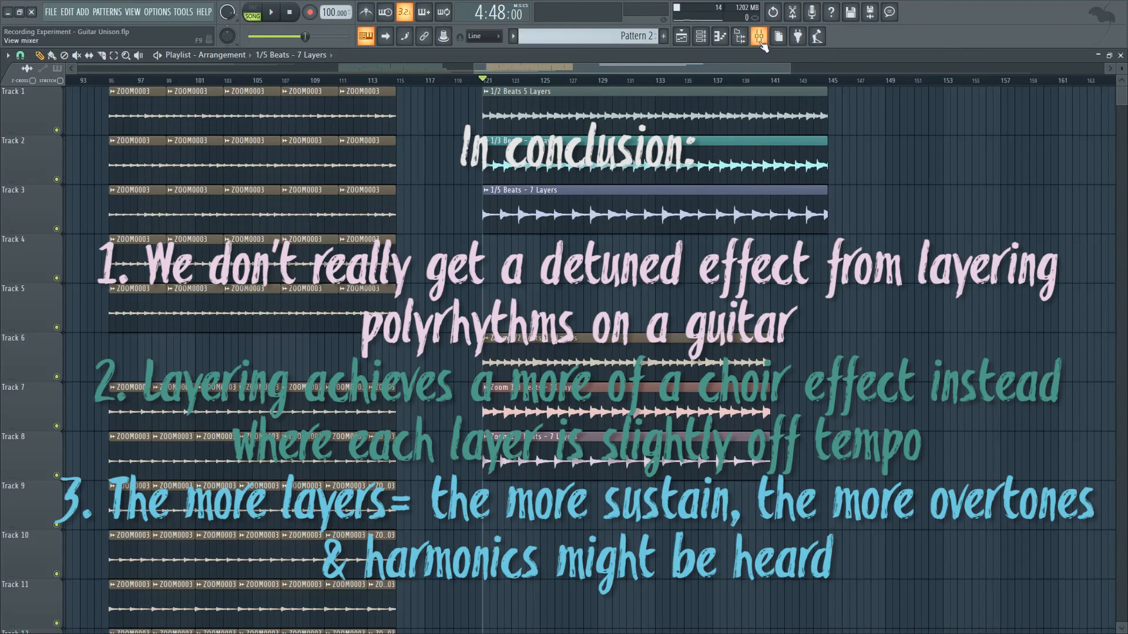